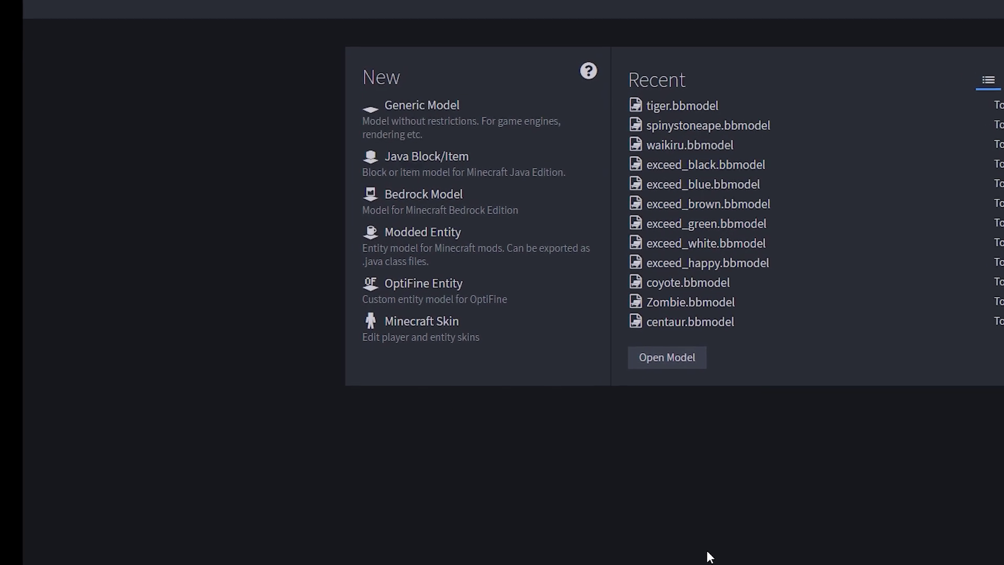
Create a Bedrock model with file name and identifier bigboi, Per-face UV, and texture width 128.
click(225, 50)
mouse_move(233, 74)
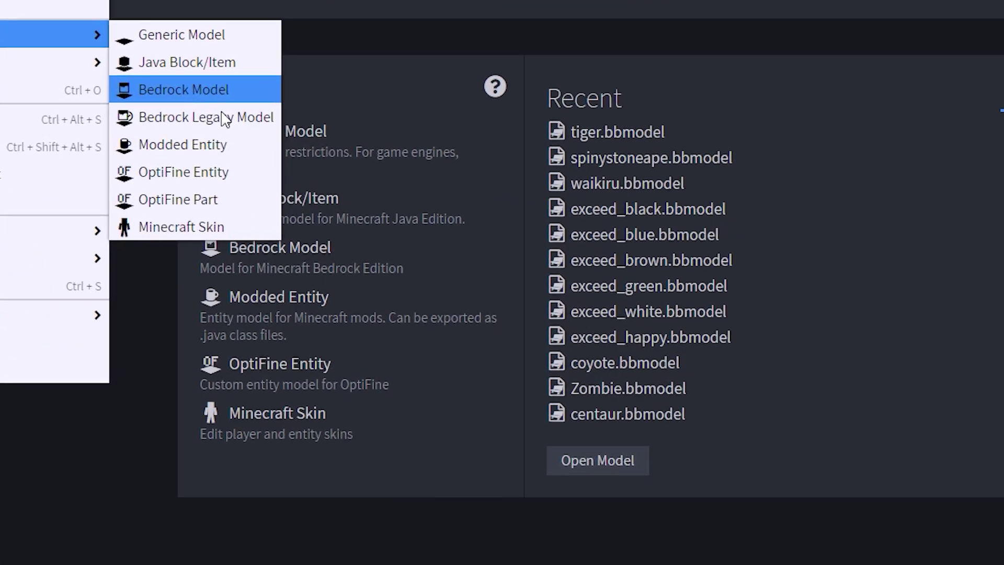
click(378, 152)
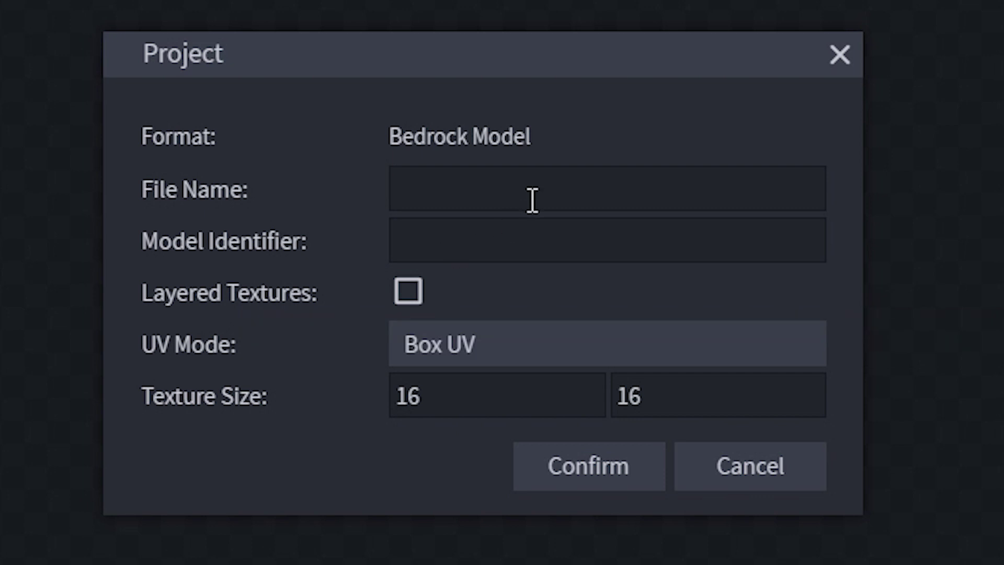
text(bigboi)
key(Tab)
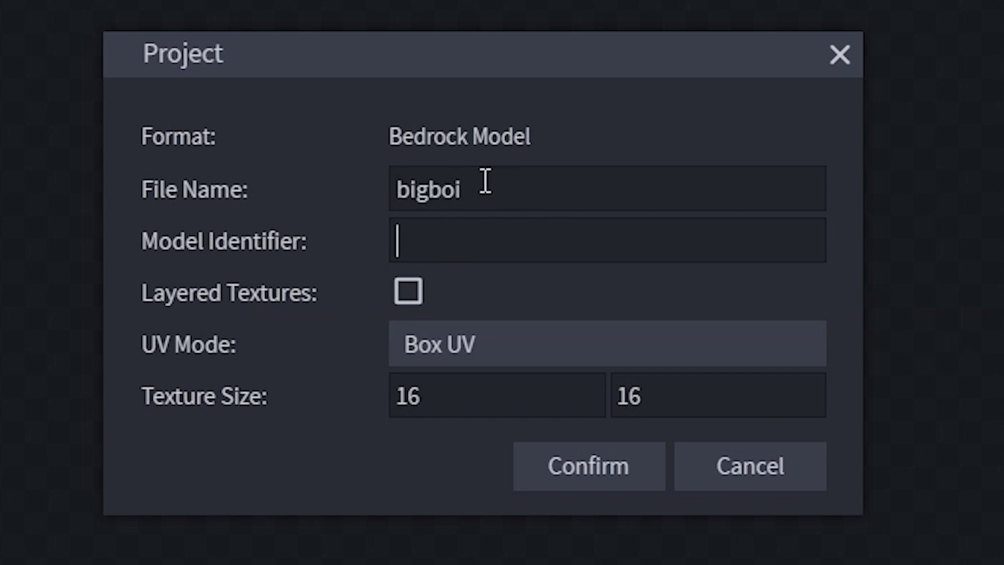
text(bigboi)
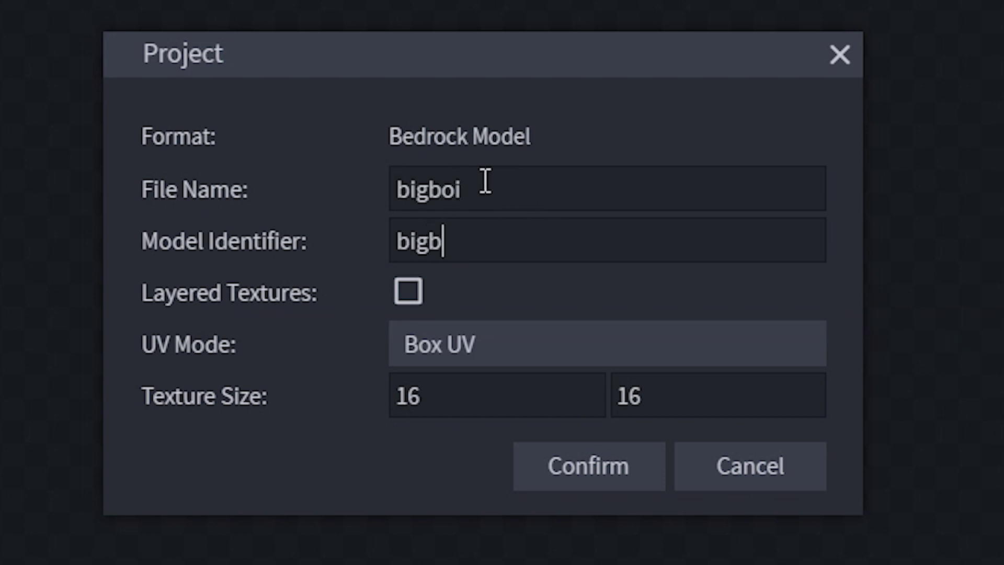
click(460, 338)
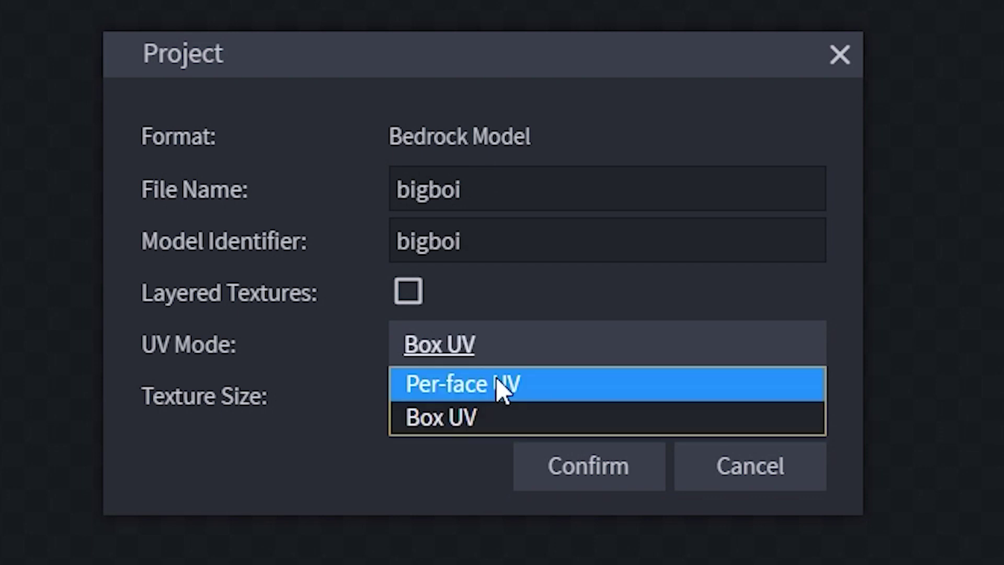
click(464, 394)
key(Tab)
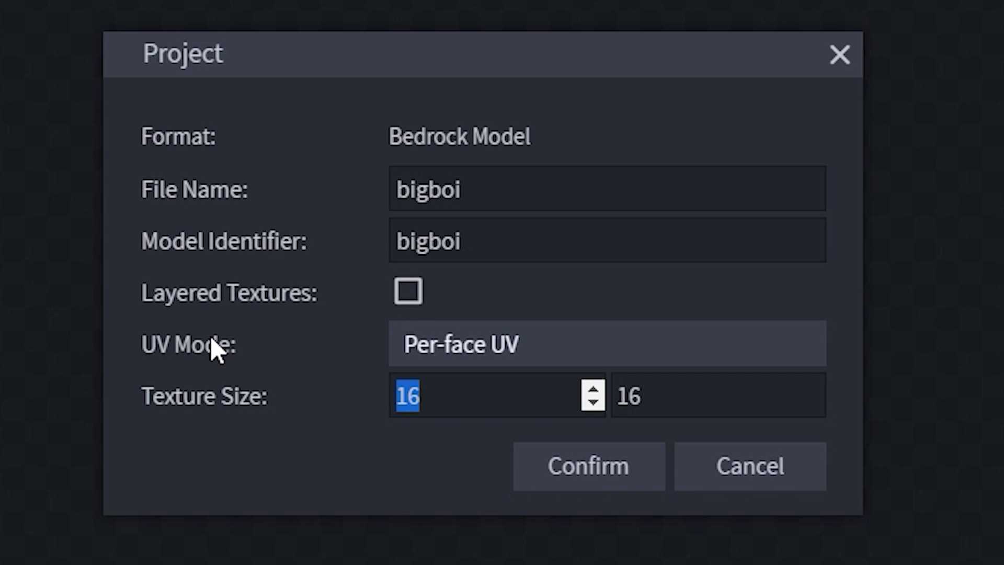
text(128)
key(Tab)
text(128)
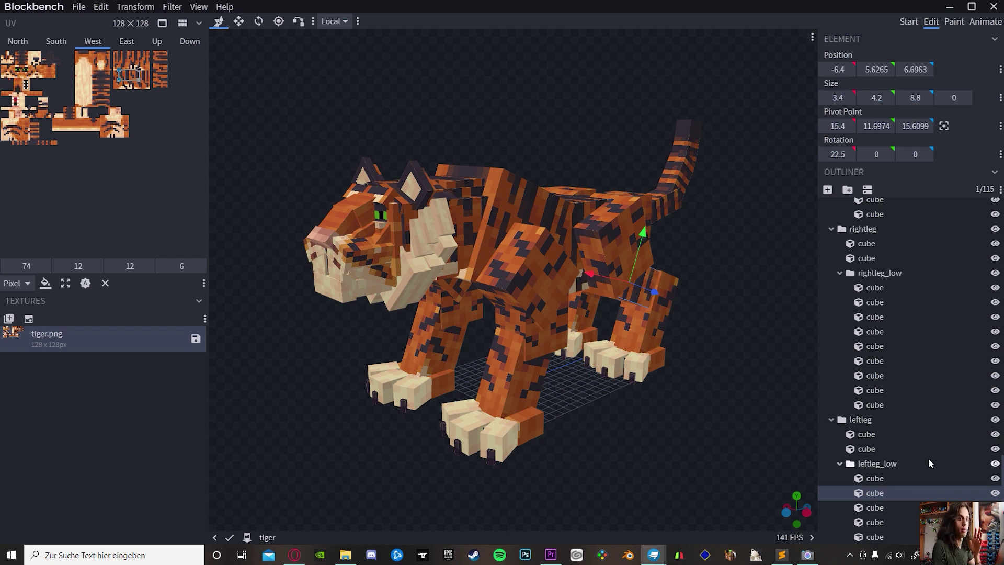
Collapse the torso bone in the Outliner and select the leg cubes to check their pivots.
scroll(928, 457, up, 10)
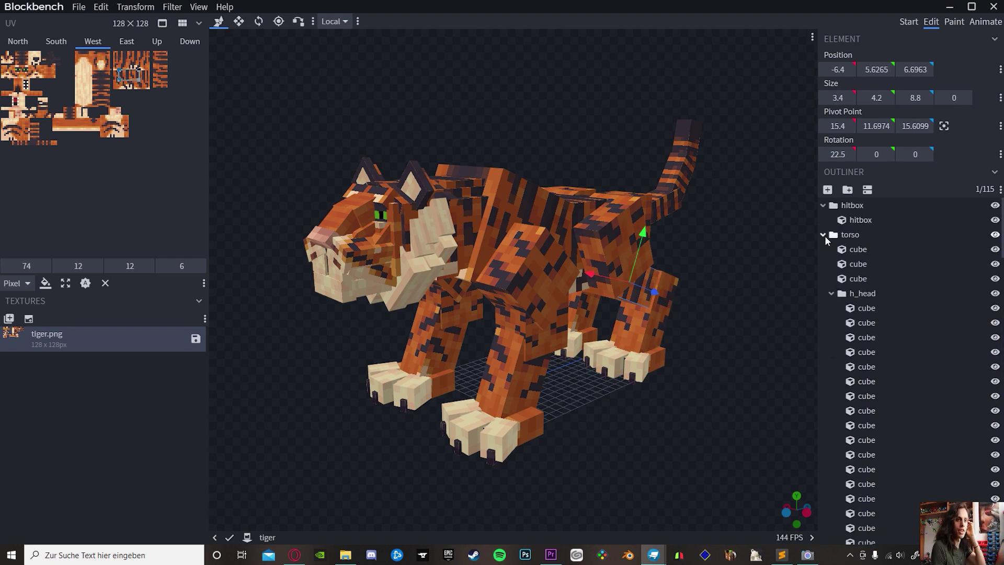
click(823, 235)
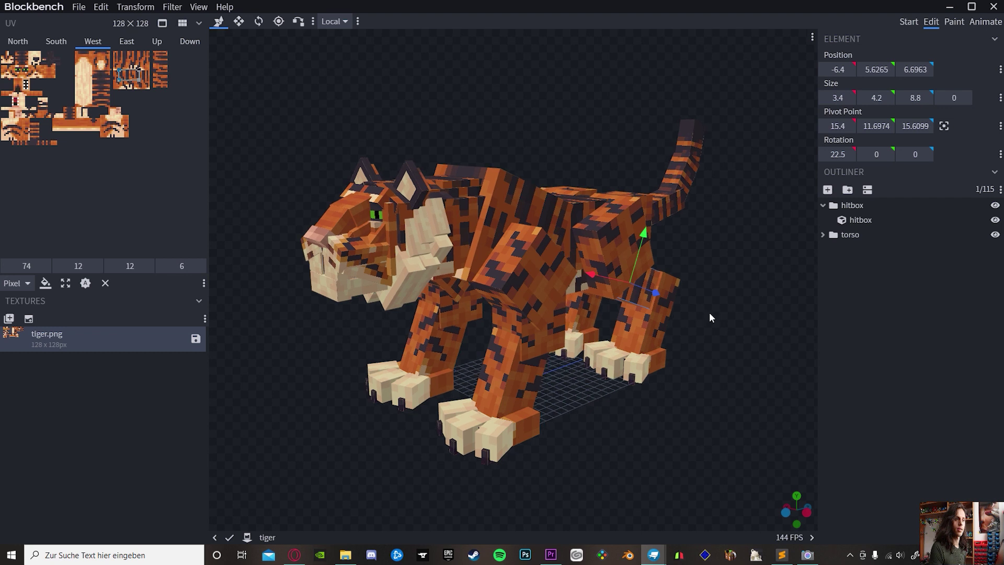
drag(710, 314, 636, 316)
click(636, 315)
click(609, 246)
Select the tail and tail2 cubes one by one to inspect their pivots.
click(654, 221)
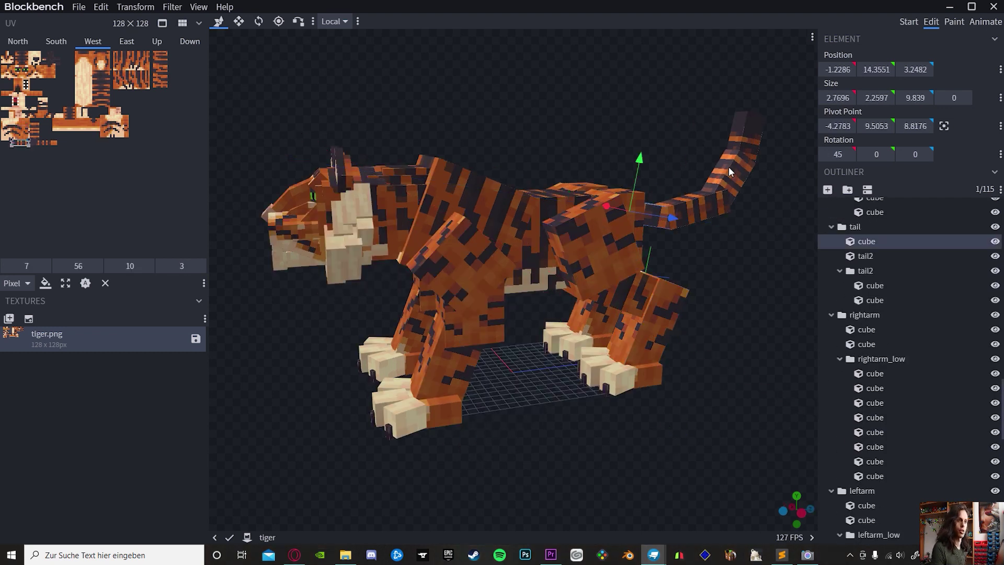
click(655, 223)
click(656, 223)
click(654, 223)
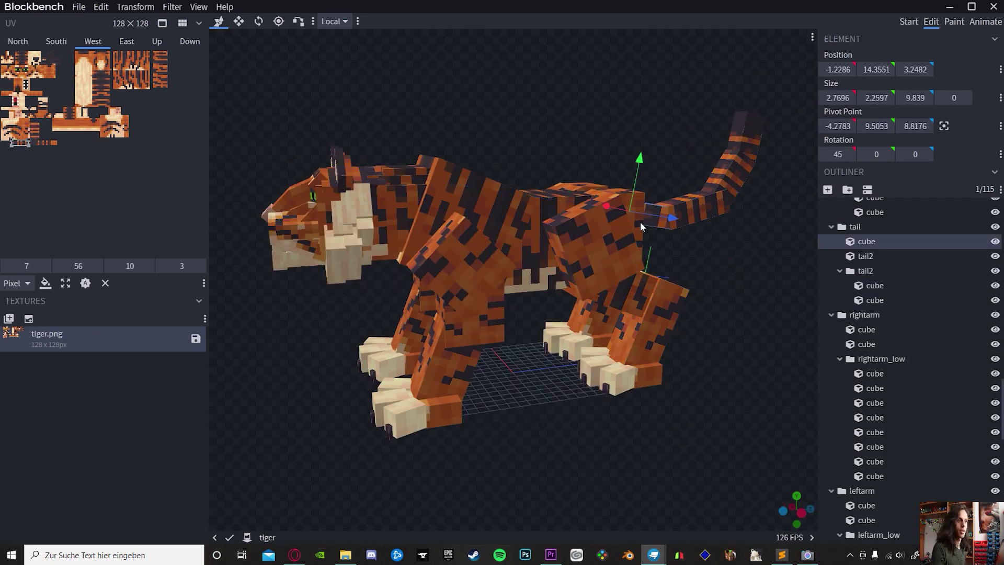
click(733, 163)
click(705, 205)
click(648, 228)
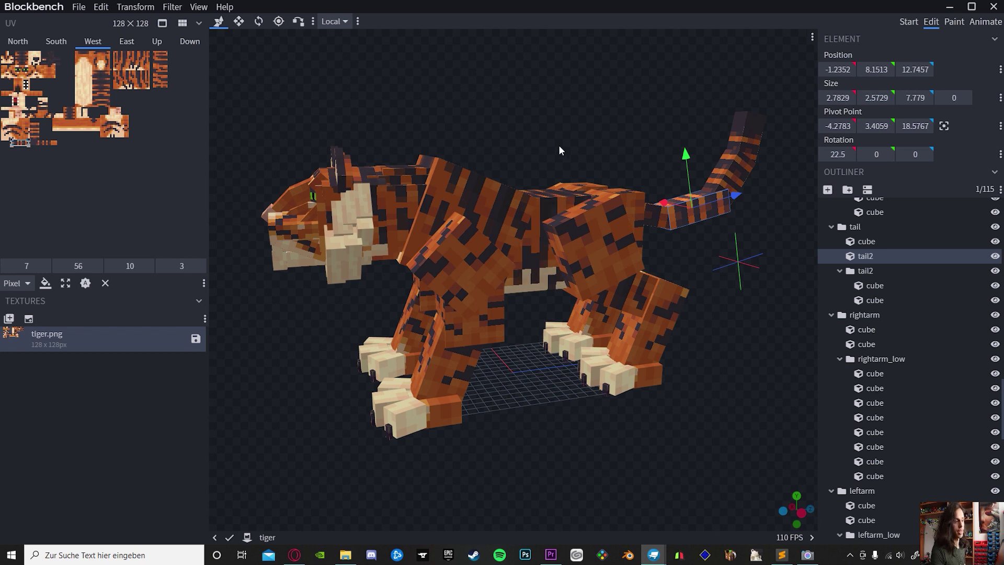
mouse_move(558, 145)
mouse_down()
mouse_move(579, 130)
mouse_move(570, 140)
mouse_up()
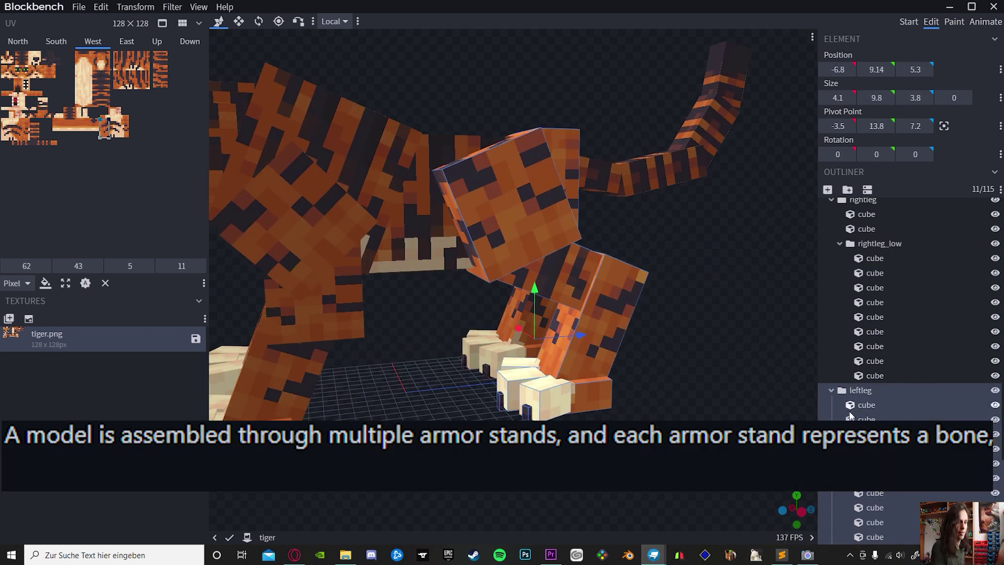
scroll(889, 383, down, 3)
click(889, 383)
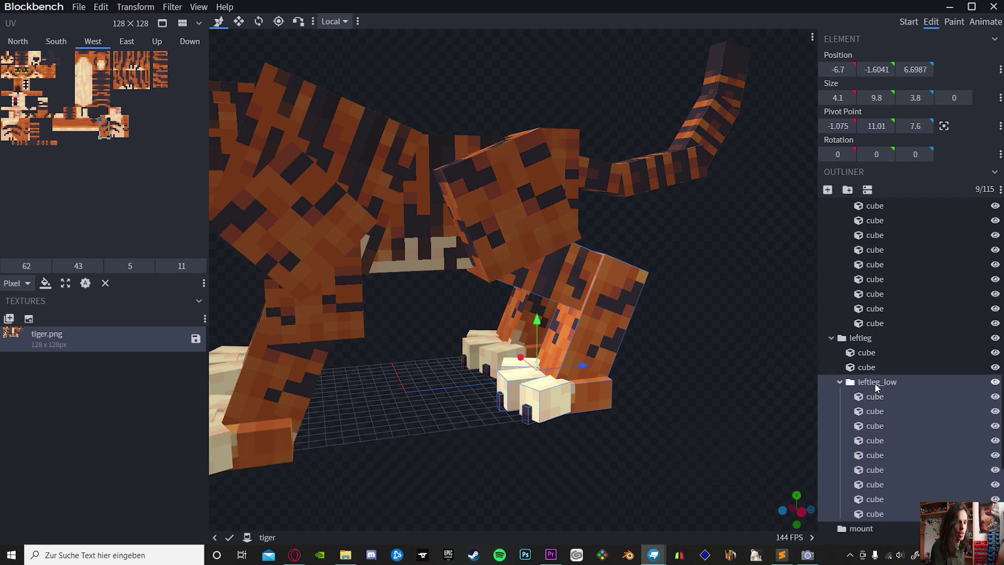
key(r)
drag(467, 238, 482, 271)
key(ctrl+z)
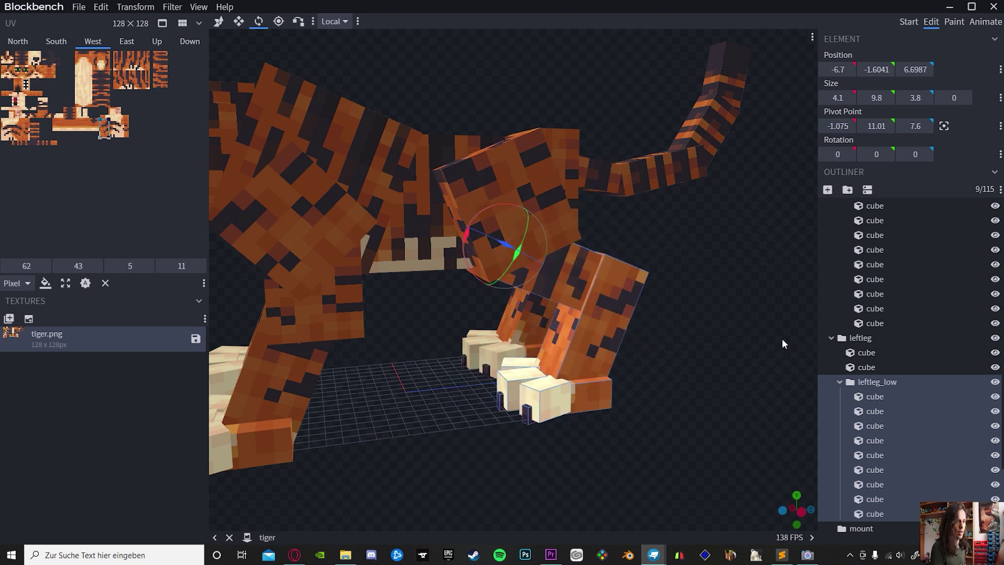
click(864, 341)
mouse_move(469, 207)
mouse_down()
mouse_move(474, 174)
mouse_move(477, 237)
mouse_move(477, 183)
mouse_move(476, 215)
mouse_move(475, 202)
mouse_up()
scroll(866, 353, down, 2)
click(900, 296)
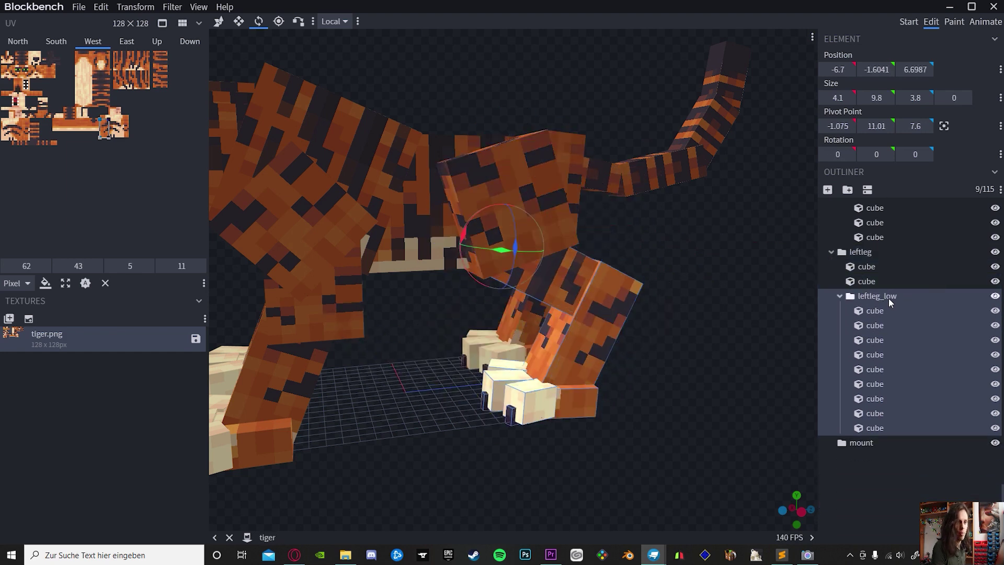
drag(889, 296, 870, 438)
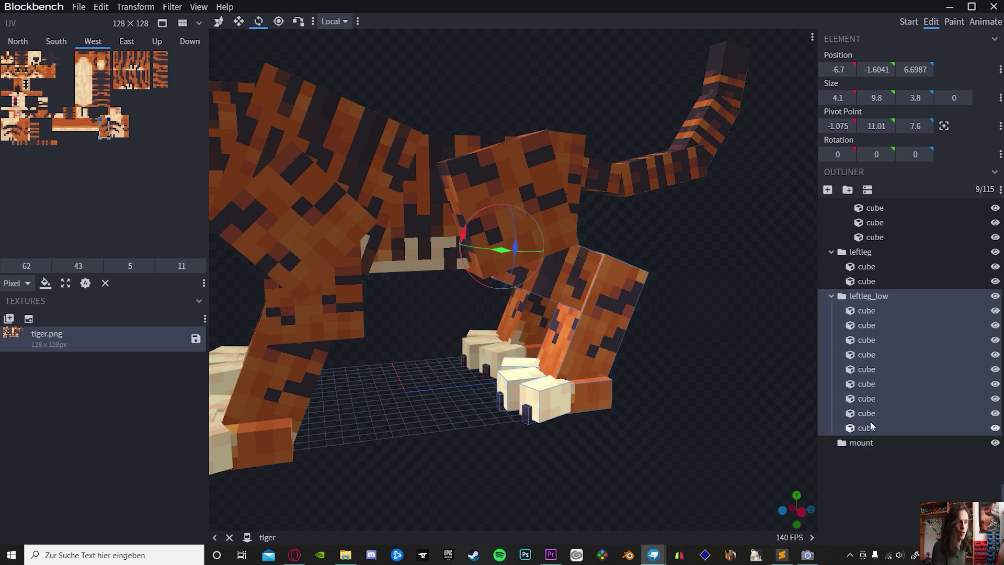
drag(869, 324, 861, 453)
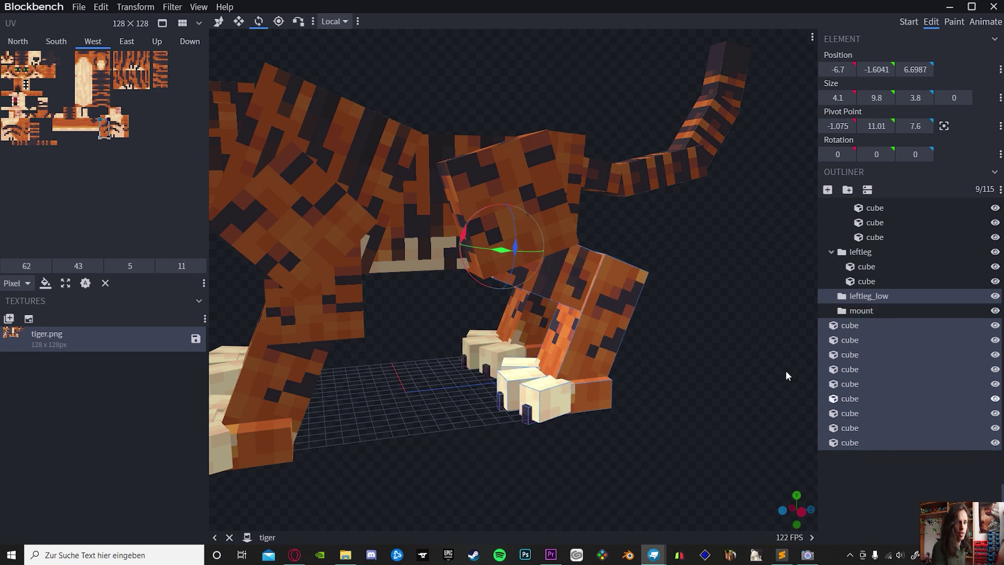
click(867, 255)
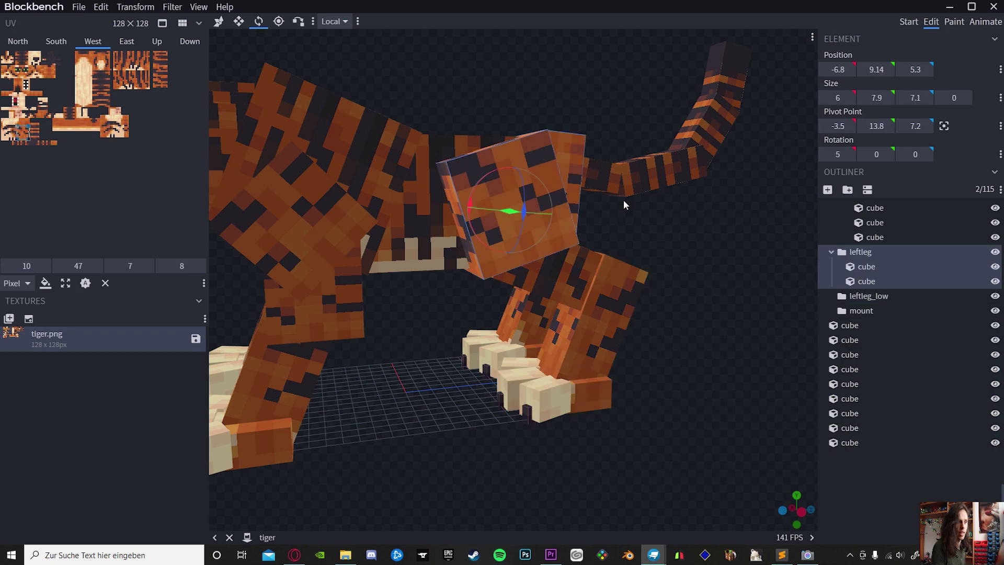
drag(485, 199, 546, 322)
key(ctrl+z)
key(ctrl+z)
key(ctrl+z)
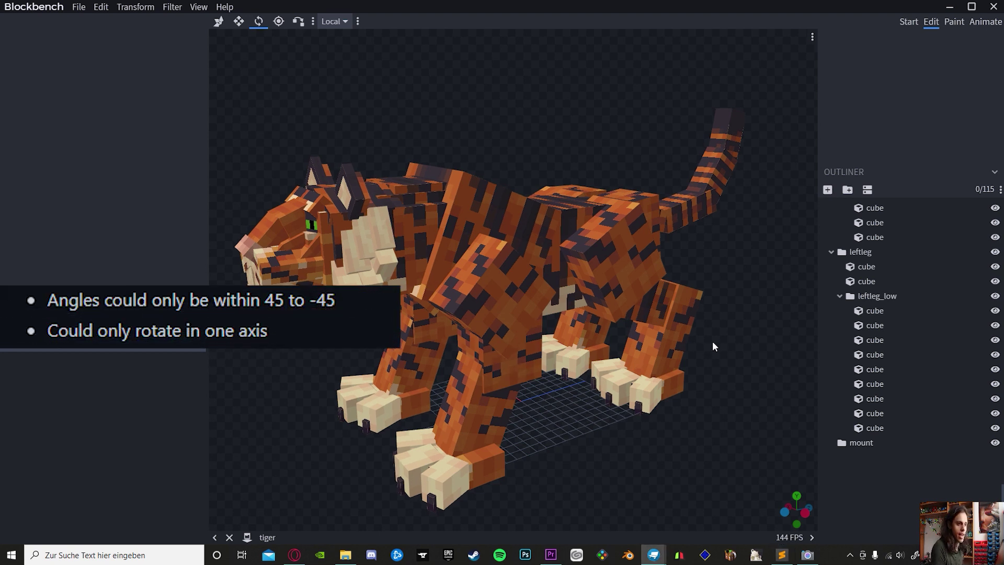
Tilt a cube in the leftleg_low bone to 22.5° on the X axis.
drag(712, 341, 648, 341)
click(648, 341)
drag(650, 425, 635, 434)
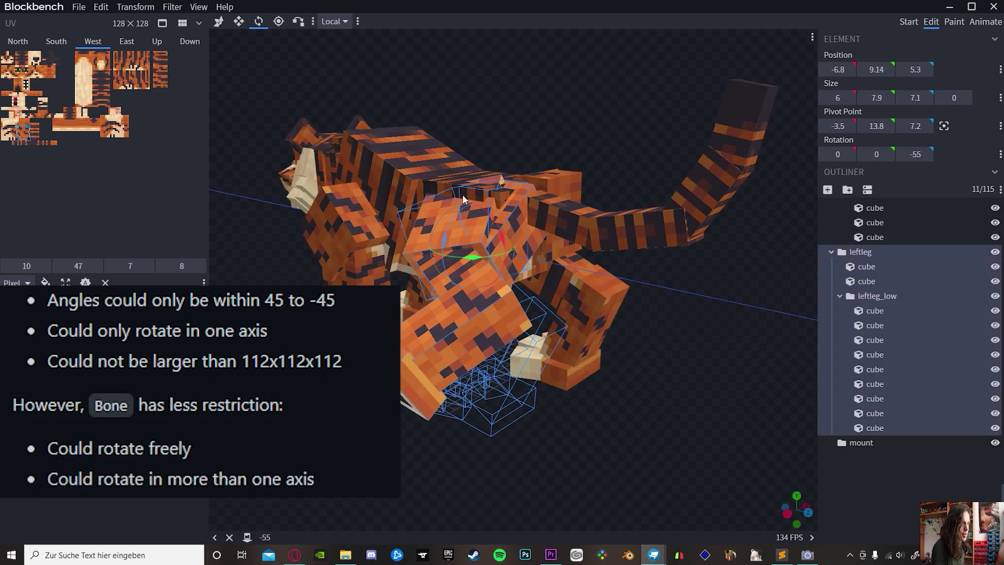
Reset the leg cube's rotation, try rotating the leg to about 47.5°, then undo it.
drag(463, 199, 465, 310)
scroll(709, 249, up, 3)
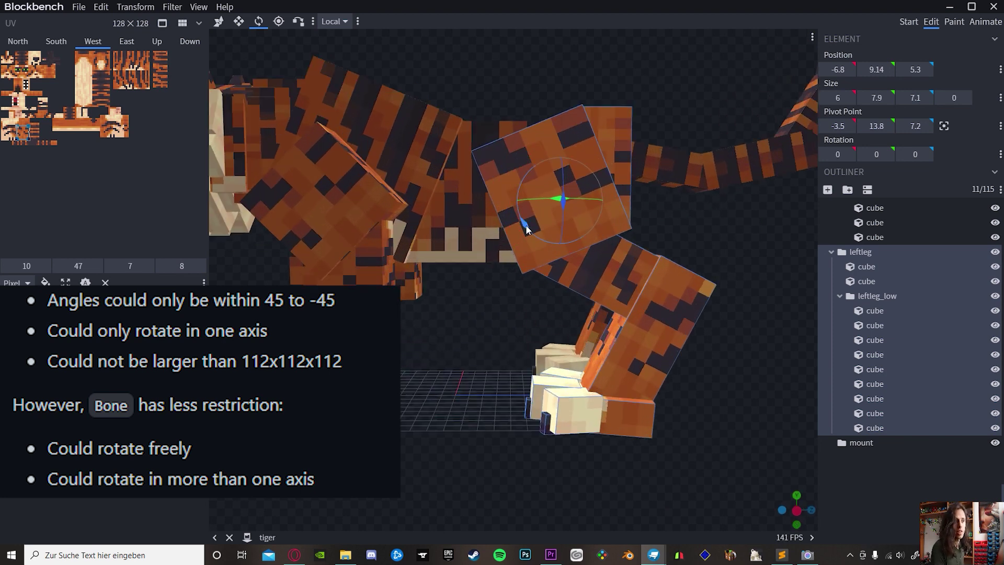
drag(527, 229, 495, 218)
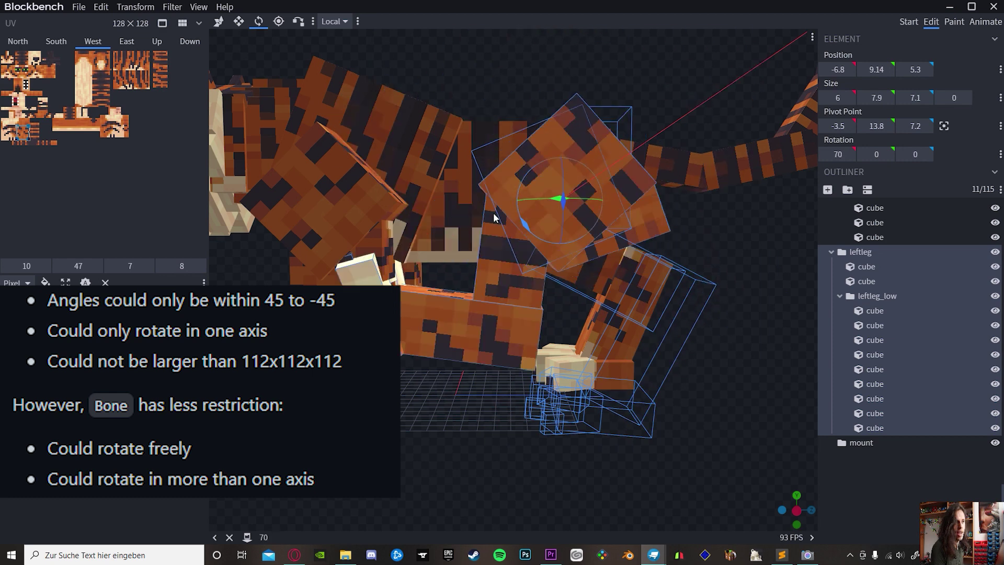
key(ctrl+z)
Test-raise the leg upward with the Move tool, then undo the move.
scroll(494, 218, down, 5)
key(v)
drag(539, 292, 610, 64)
scroll(588, 244, up, 4)
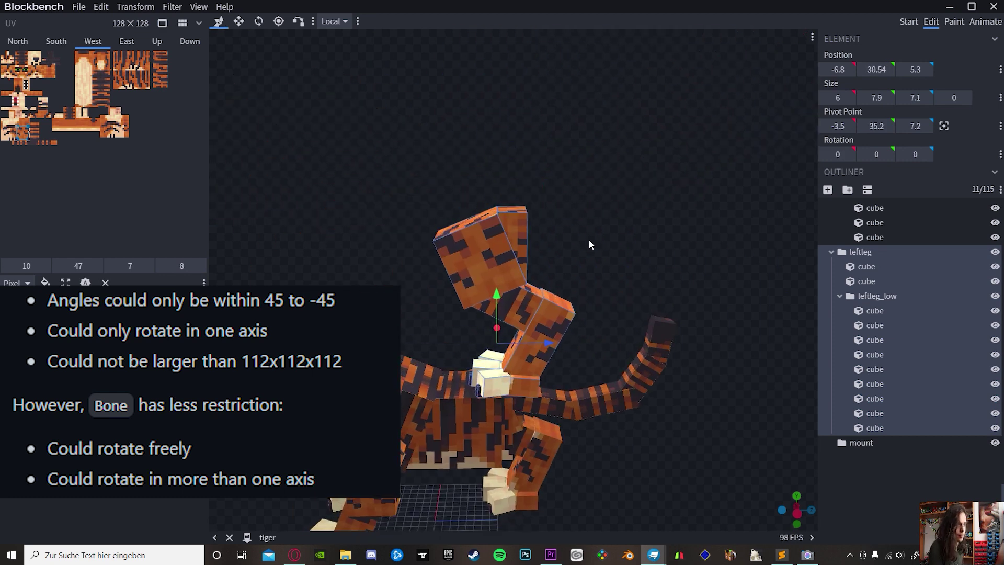
drag(497, 296, 407, 127)
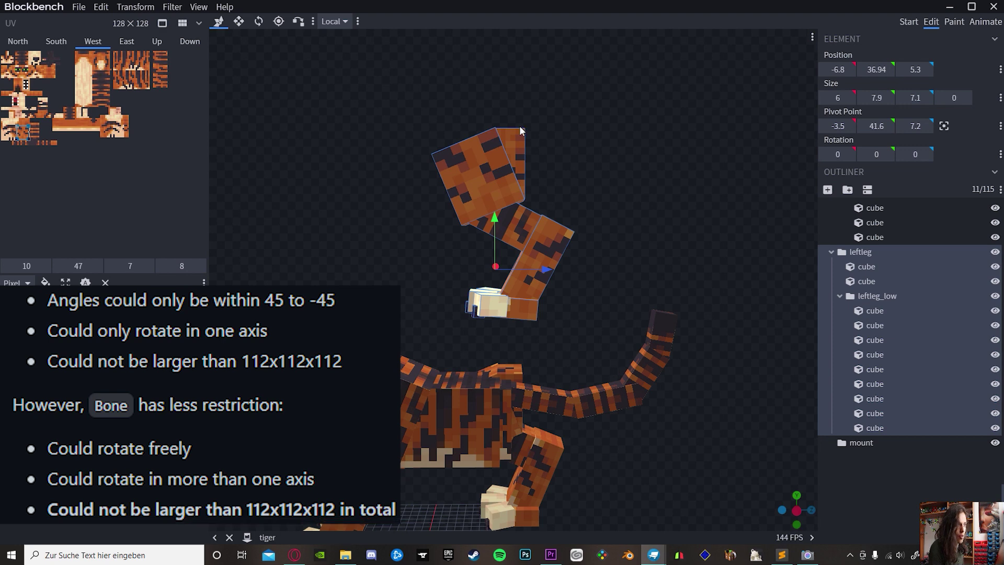
key(ctrl+z)
key(ctrl+z)
Set the foot cube's X size to 16, then undo it back to 6.
drag(521, 130, 601, 272)
scroll(661, 437, down, 3)
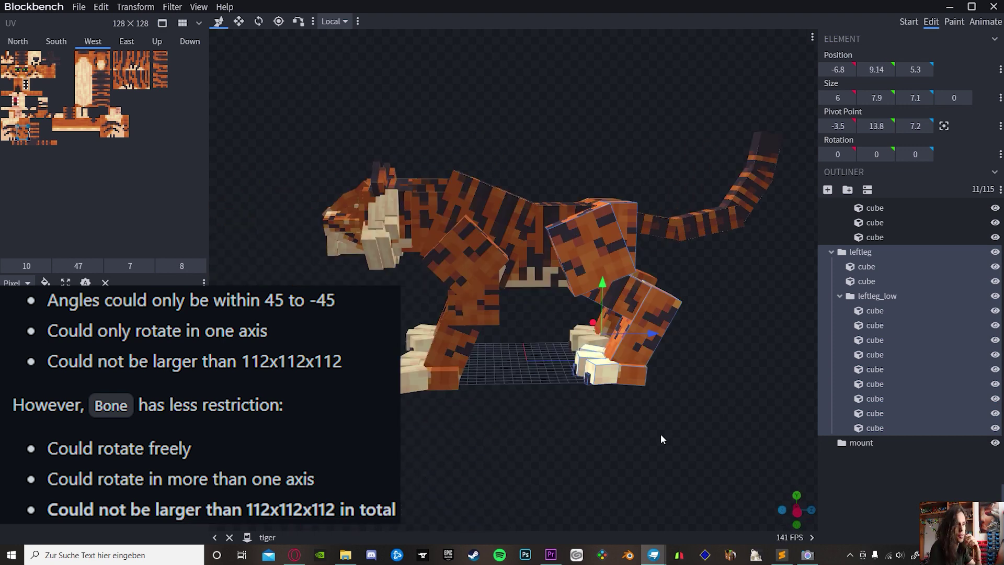
click(843, 97)
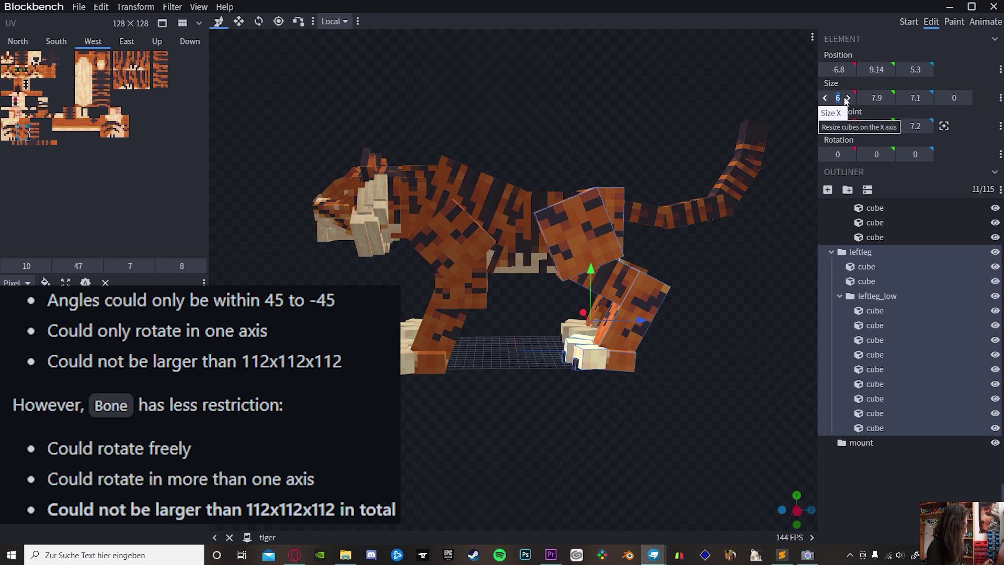
text(16)
key(Return)
drag(682, 277, 594, 424)
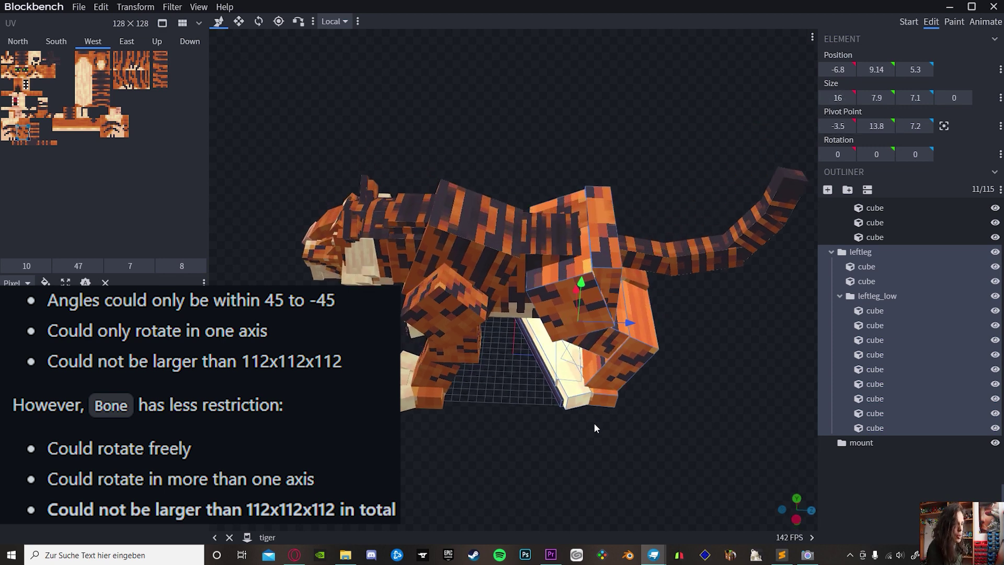
key(ctrl+z)
Select a left leg cube, orbit to a front view, and select the tail bone.
drag(488, 485, 504, 457)
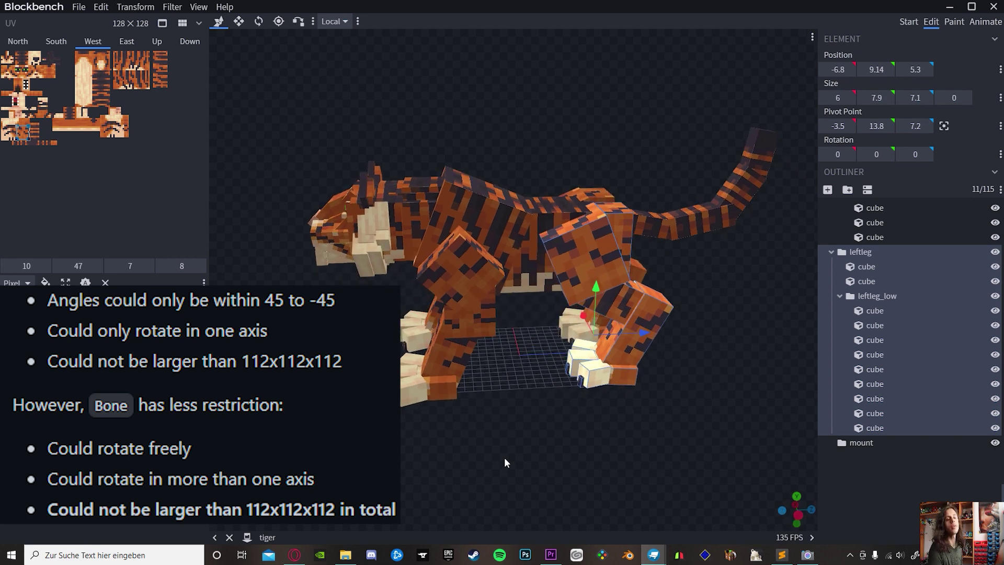
click(591, 251)
drag(590, 251, 675, 302)
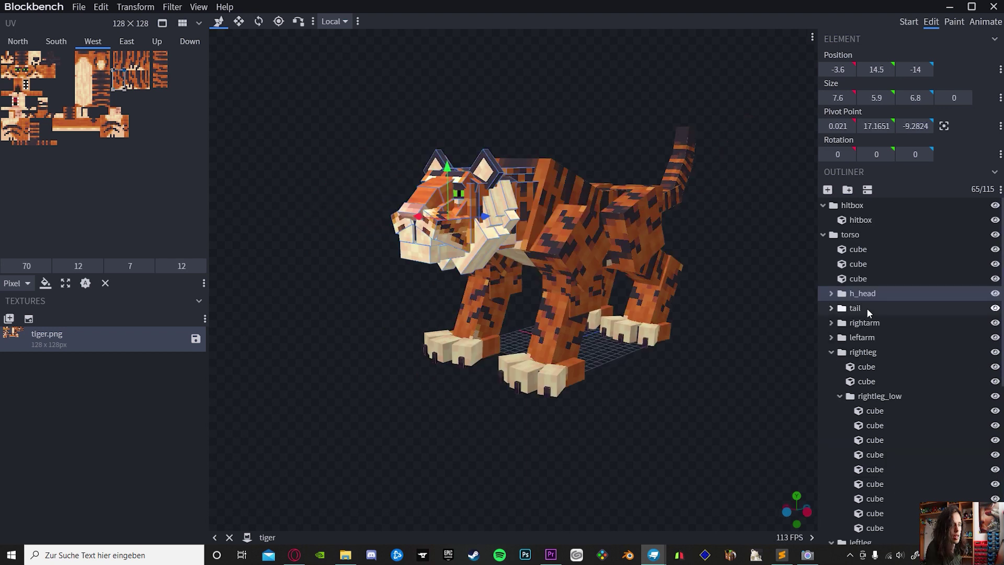
click(863, 308)
Step through rightarm, leftarm and tail bones, then select h_head with the Pivot tool.
click(864, 322)
click(862, 337)
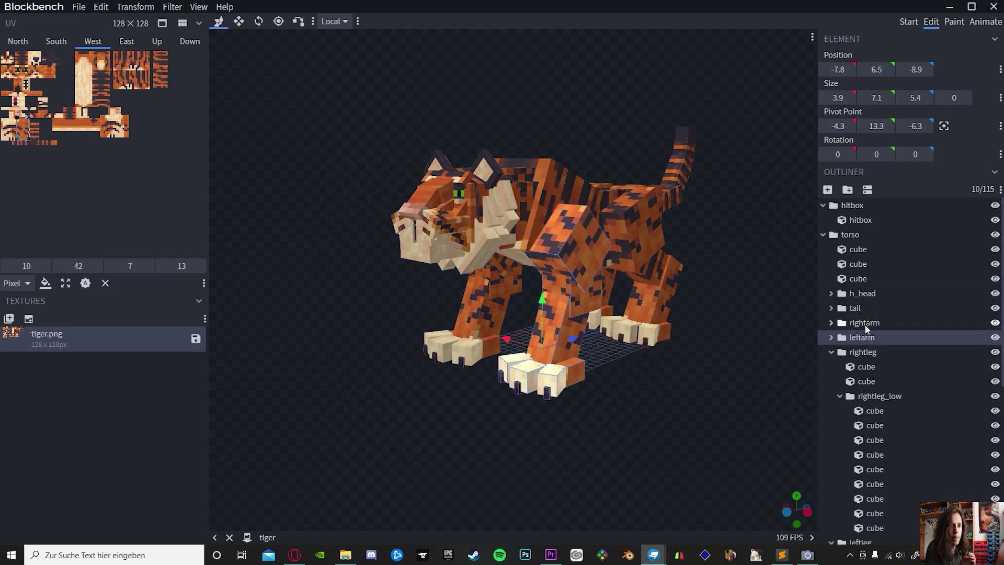
click(864, 322)
click(862, 308)
click(860, 294)
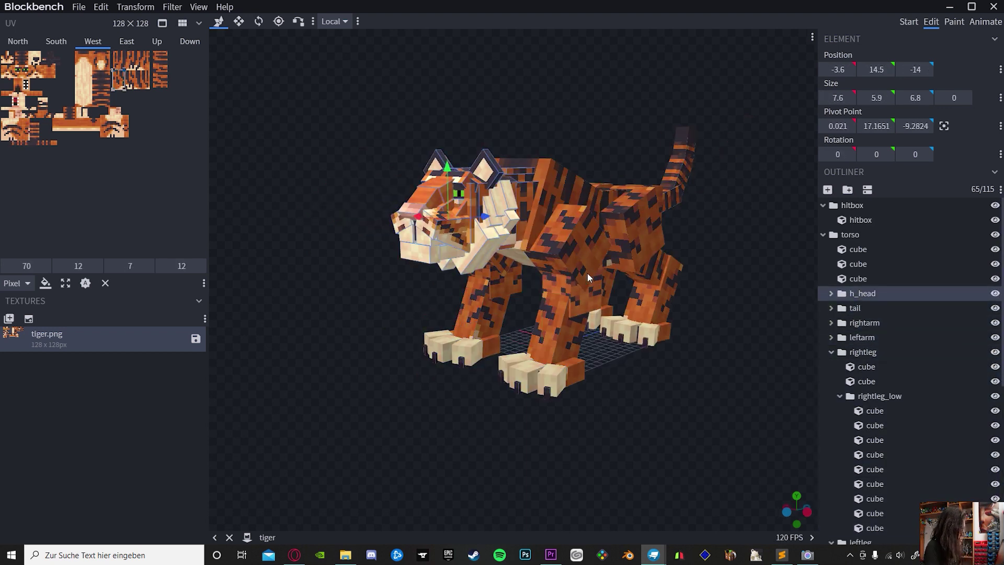
key(p)
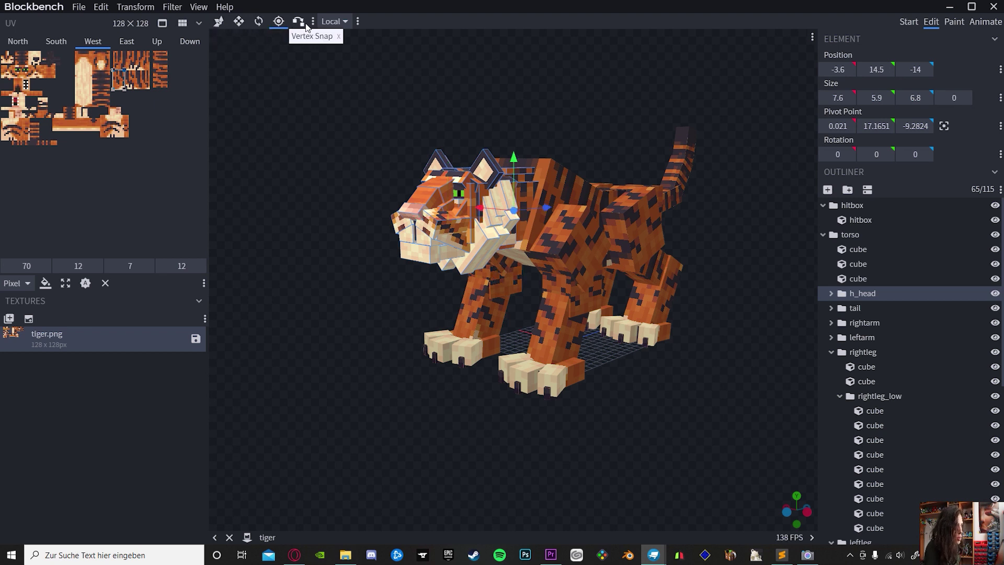
Zoom in and tilt h_head to 15° X and 10° Y around its neck pivot.
scroll(462, 105, up, 5)
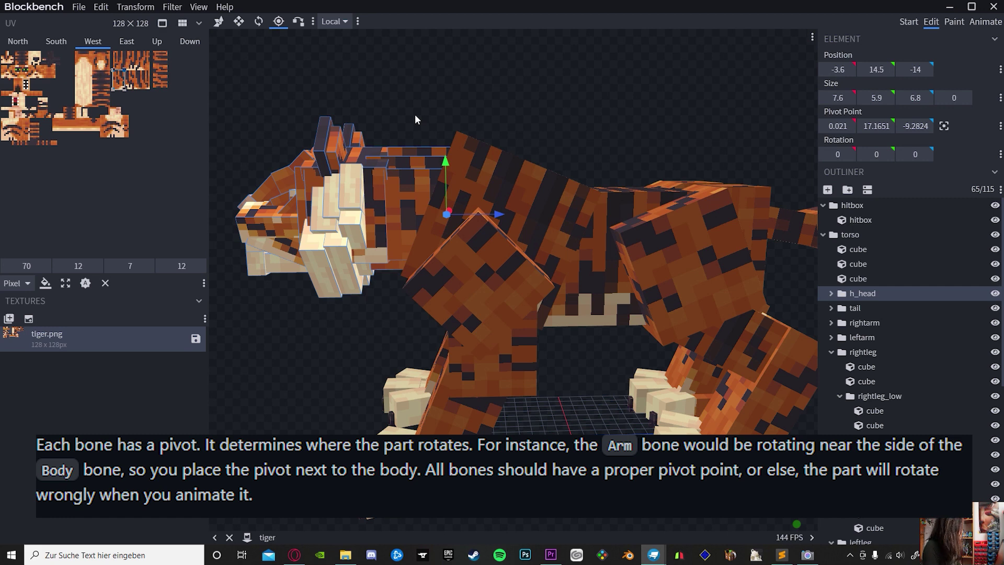
drag(415, 115, 462, 296)
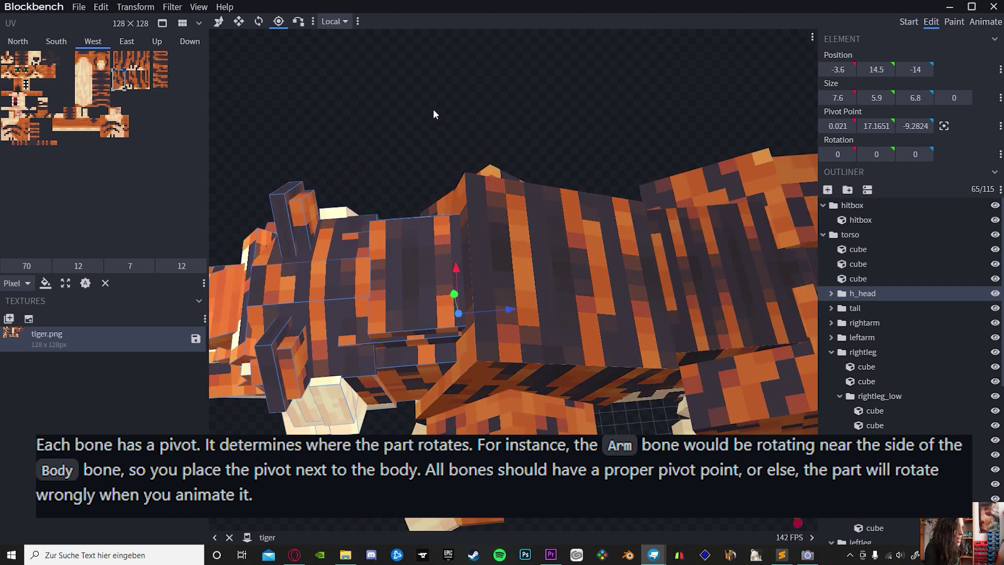
drag(433, 109, 493, 173)
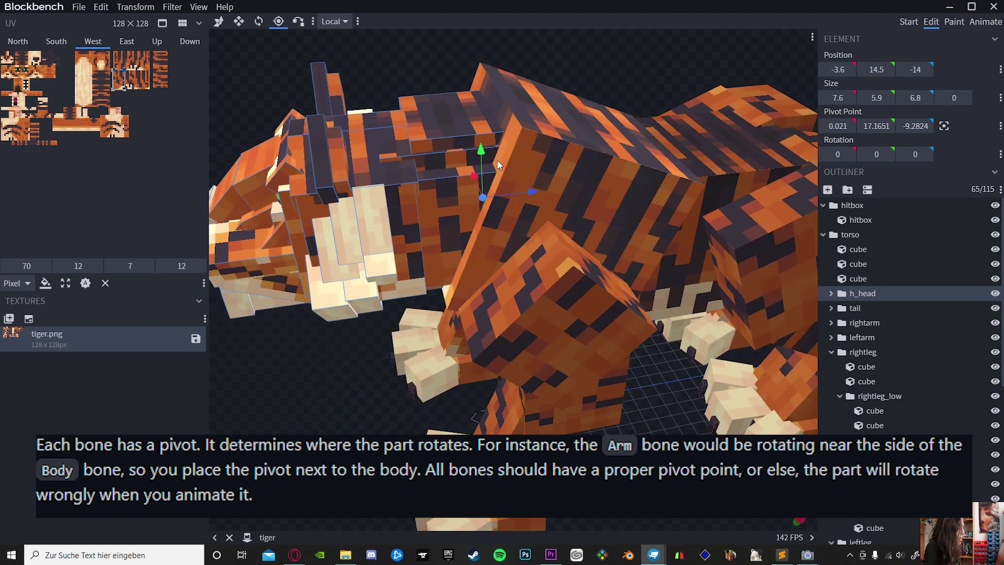
drag(426, 79, 469, 159)
drag(499, 120, 661, 244)
key(r)
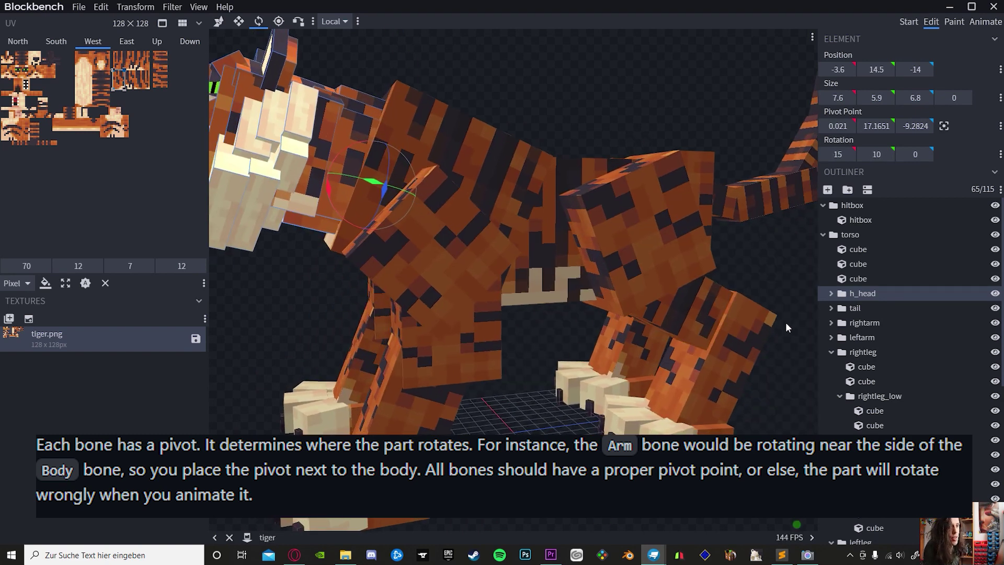
Select the leftarm bone and switch to rotating it from a side view.
click(860, 337)
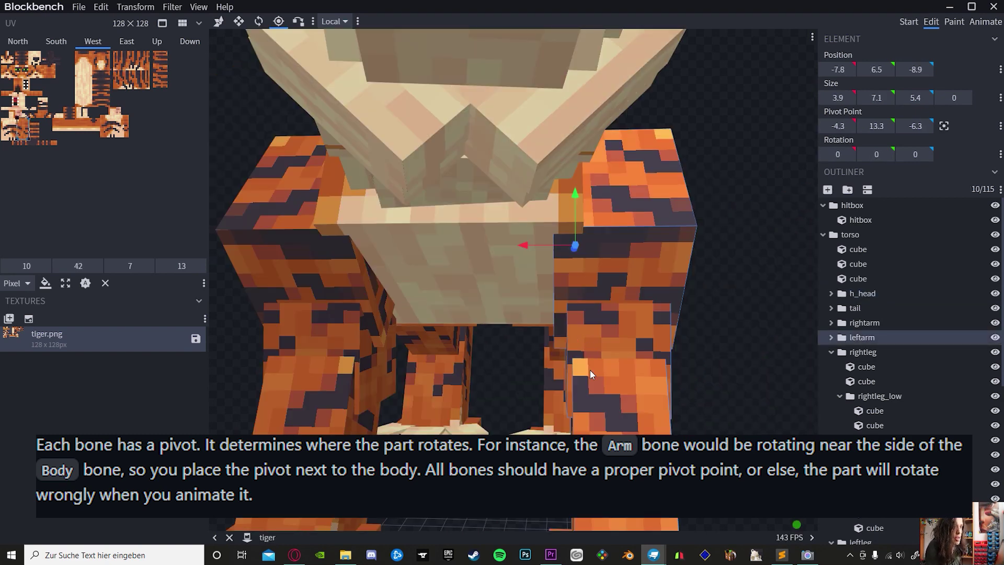
scroll(731, 130, down, 5)
drag(731, 129, 428, 275)
key(r)
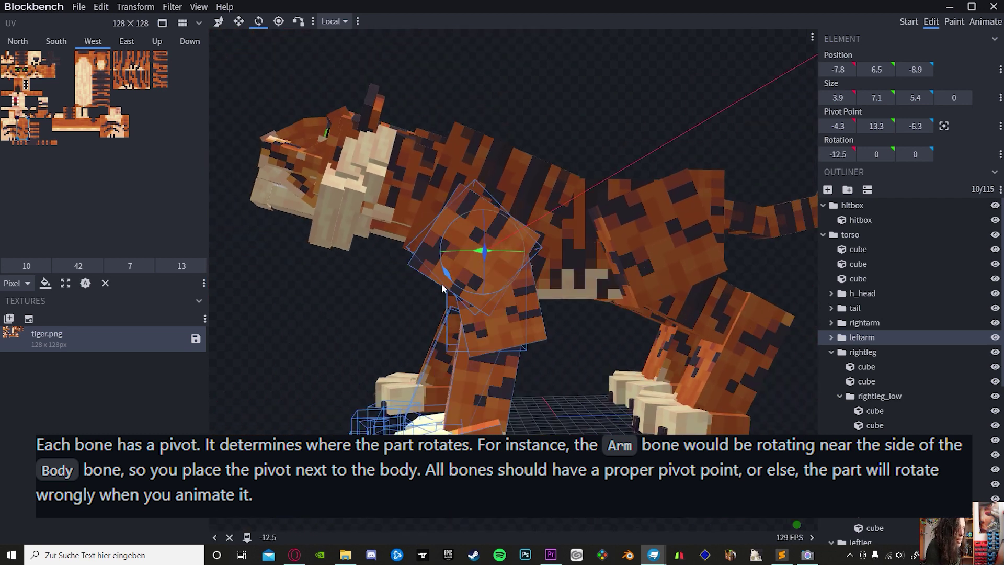
scroll(450, 278, up, 5)
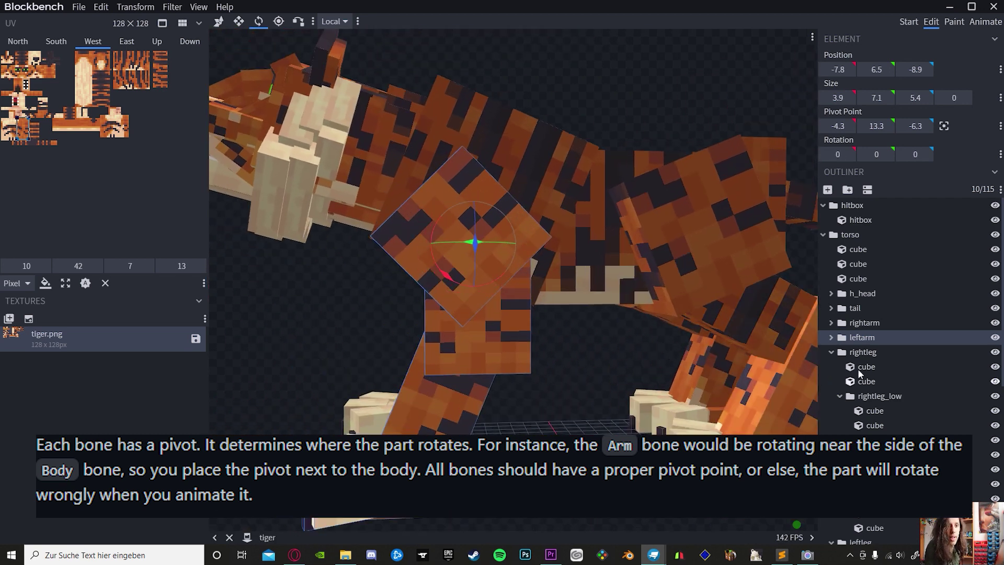
Select rightleg, a leftarm cube, leftarm and leftarm_low to inspect their pivots.
click(857, 352)
click(546, 302)
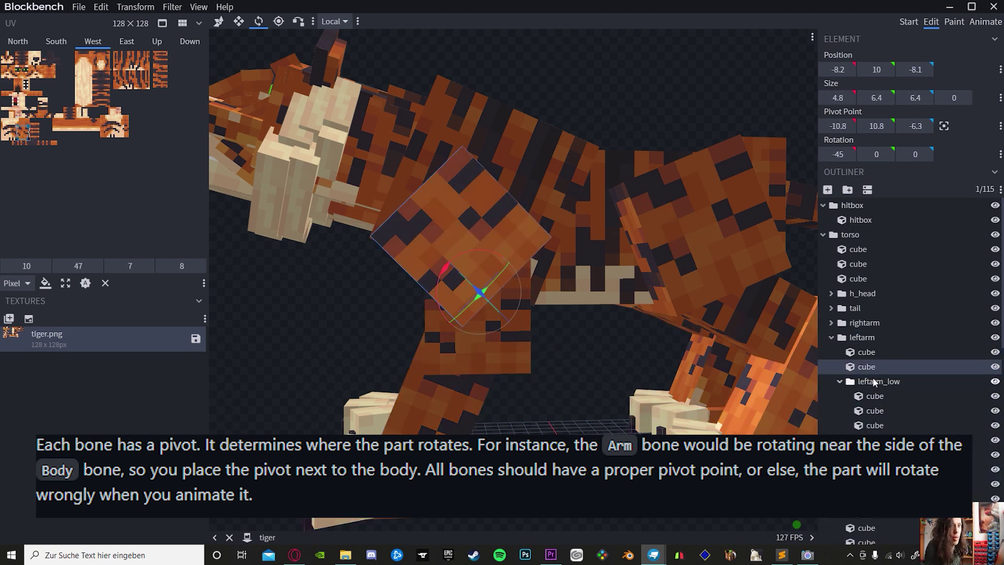
click(863, 337)
drag(641, 375, 908, 387)
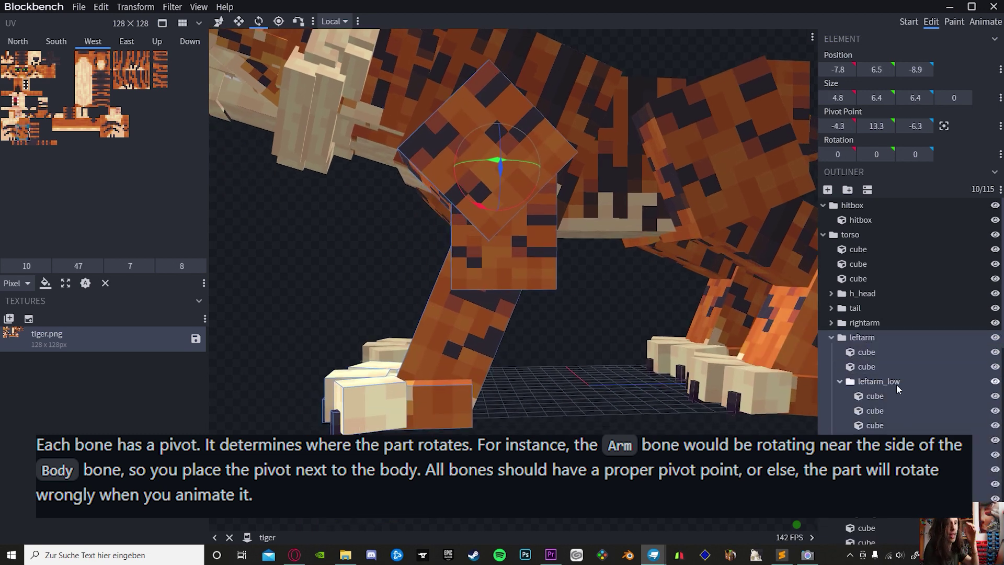
click(897, 384)
View the arm from the front and underneath, then select the hitbox group.
drag(604, 309, 714, 312)
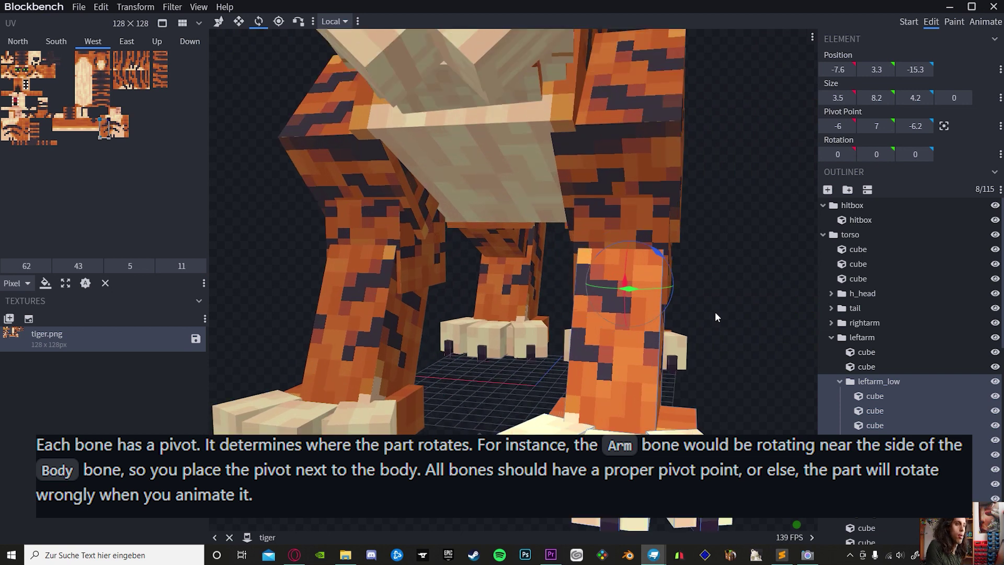
scroll(715, 312, up, 3)
drag(724, 233, 510, 280)
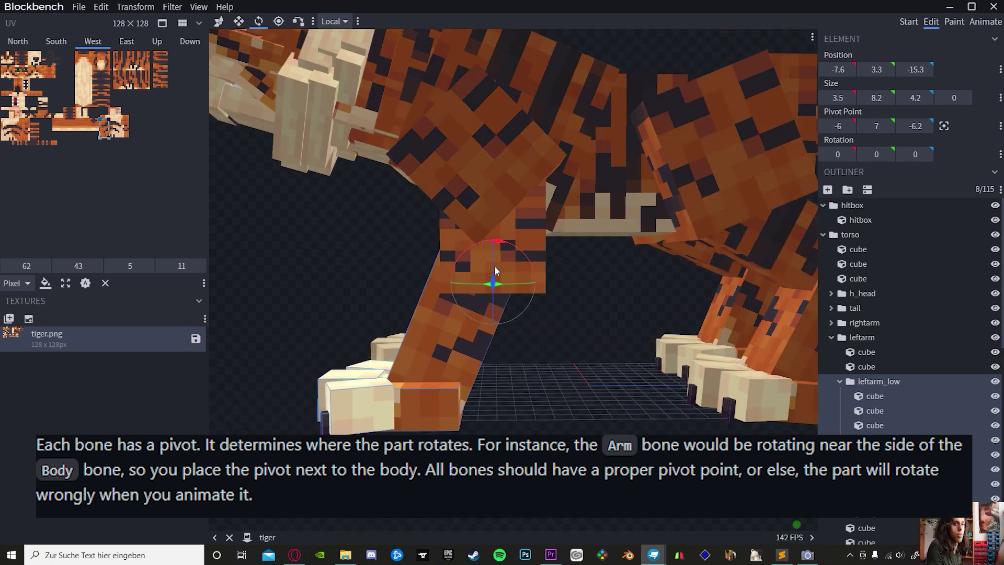
scroll(510, 280, down, 3)
drag(300, 265, 522, 262)
click(914, 205)
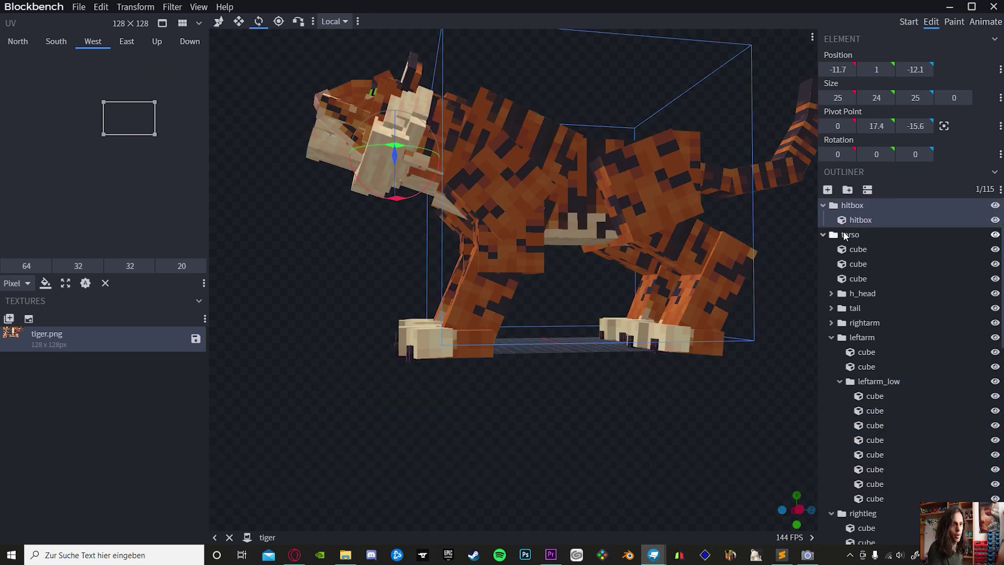
Collapse the torso and hitbox groups, then expand hitbox and select its cube.
click(822, 235)
click(908, 319)
click(823, 205)
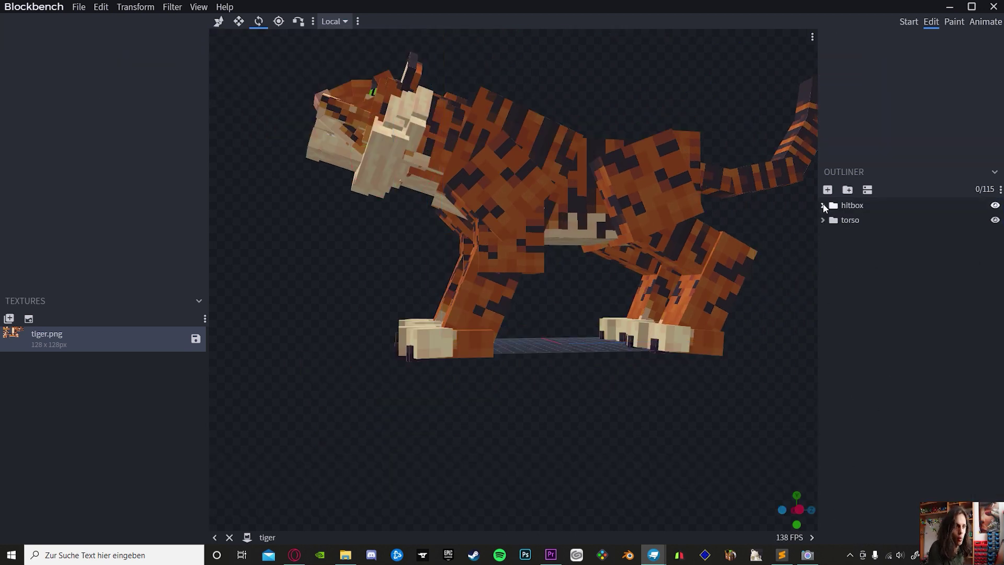
click(850, 205)
double_click(862, 205)
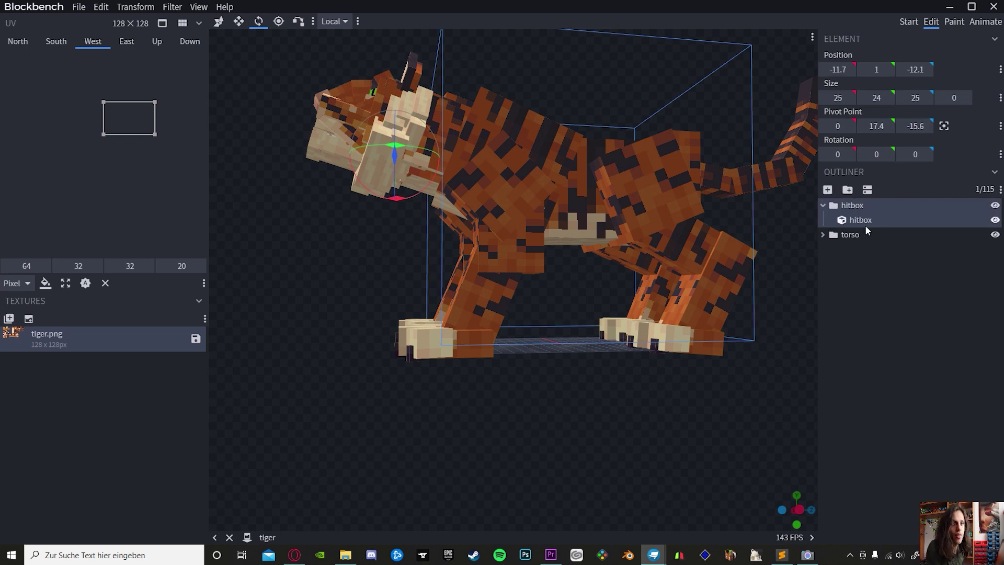
double_click(865, 222)
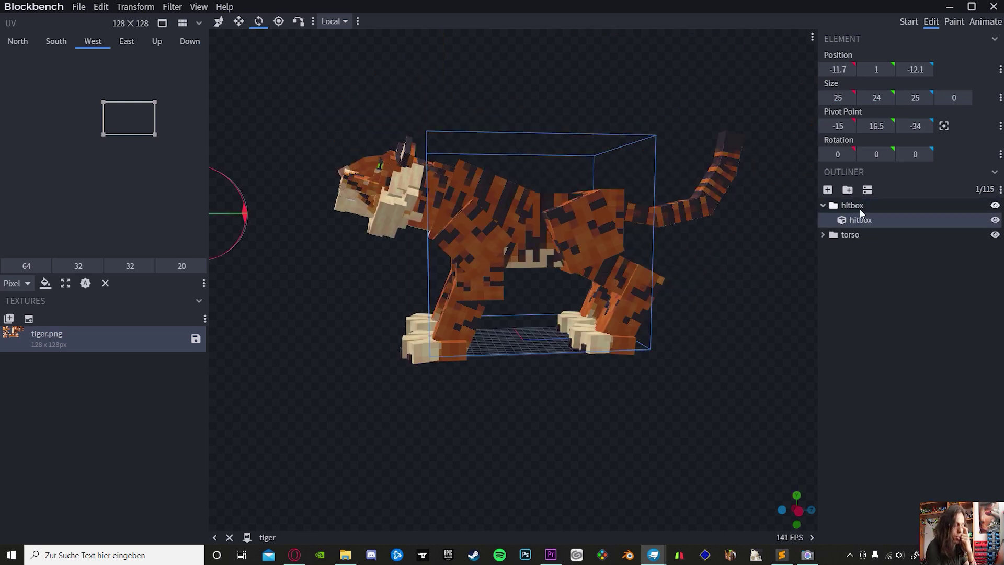
Check the hitbox cube's 25 × 24 × 25 size and bring up its face texture options.
drag(721, 251, 685, 151)
click(838, 98)
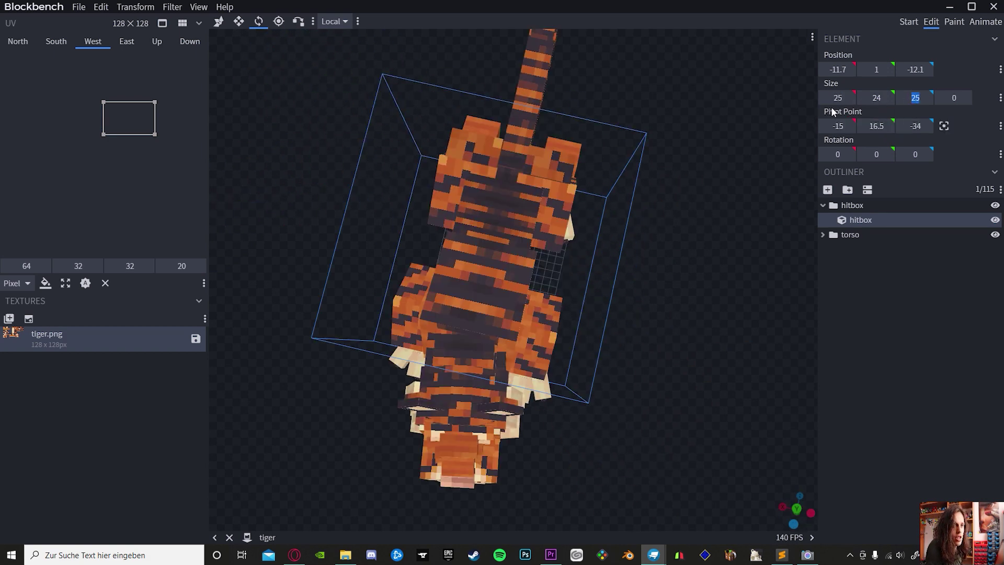
key(v)
drag(758, 115, 466, 192)
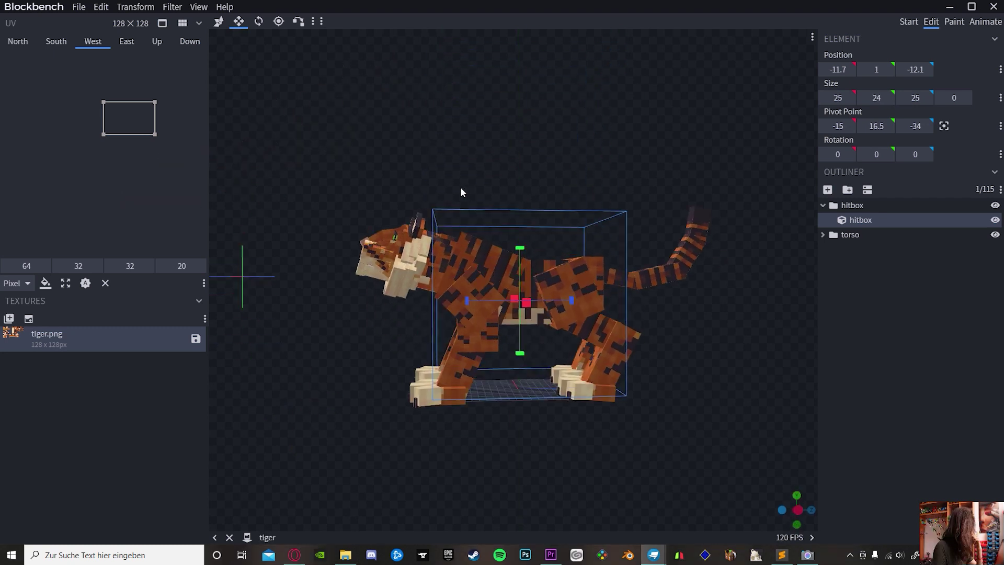
drag(599, 88, 123, 189)
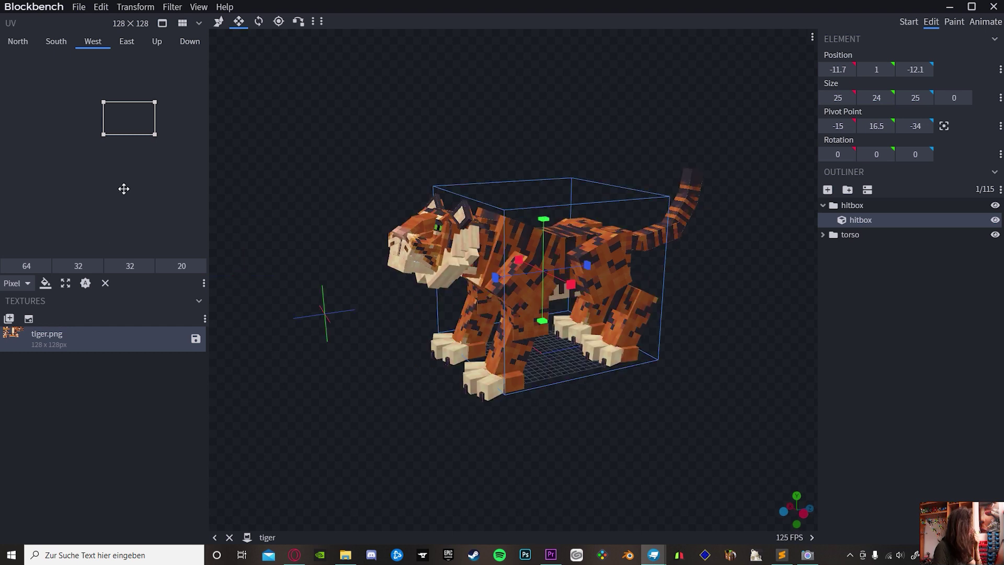
right_click(225, 177)
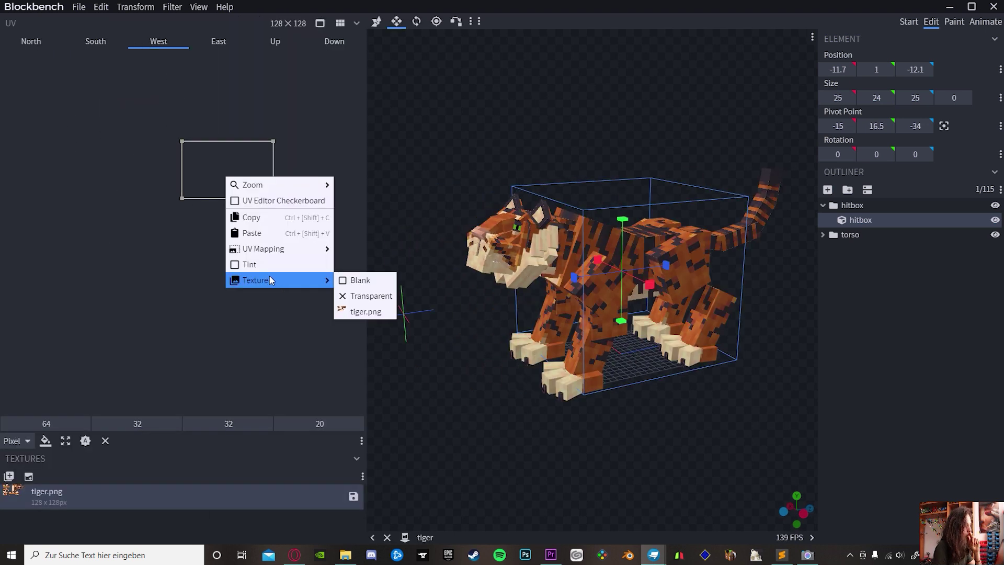
Set the West face to Transparent, apply it to all faces, and verify each face tab.
click(364, 301)
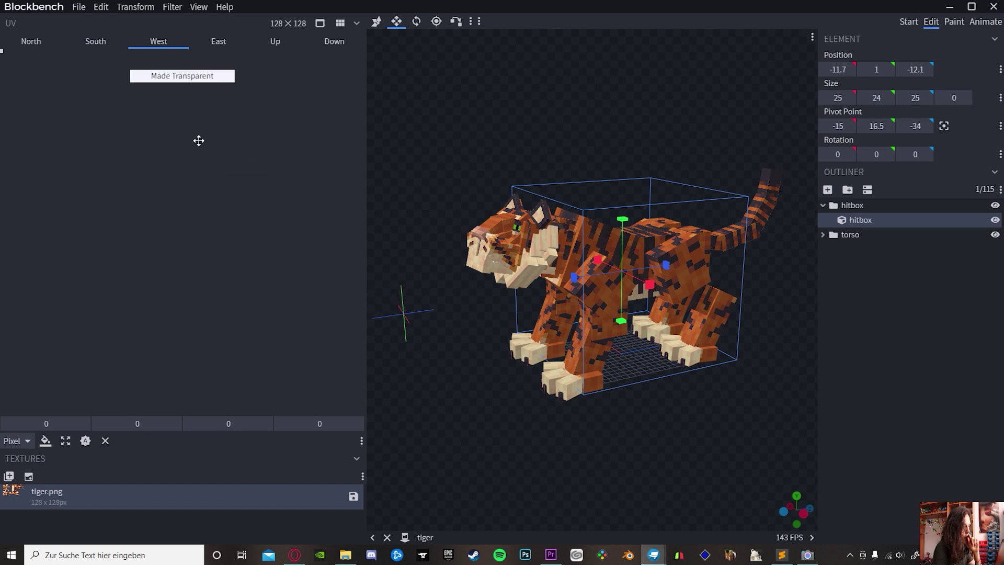
click(45, 444)
click(34, 44)
click(83, 42)
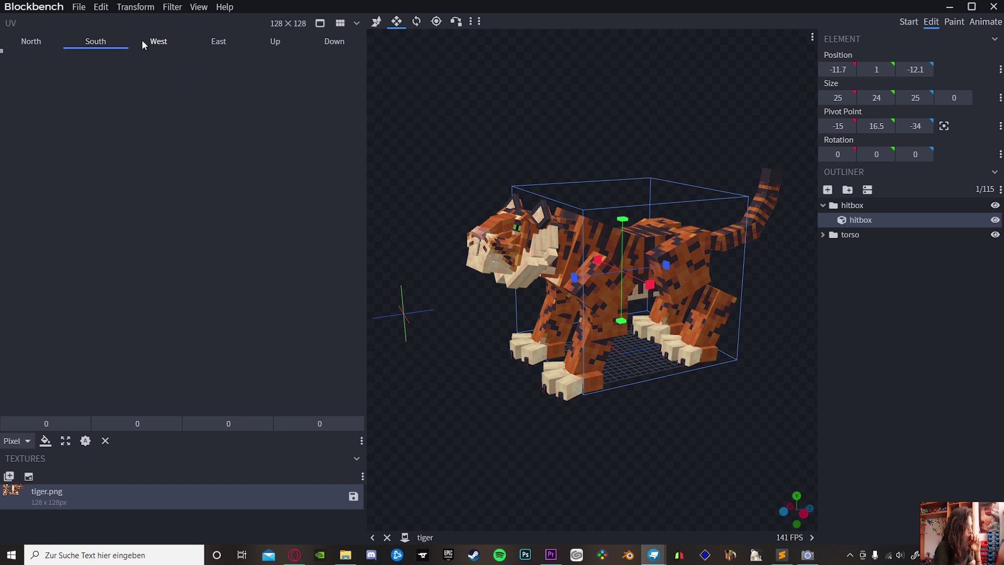
click(152, 43)
click(236, 43)
click(273, 42)
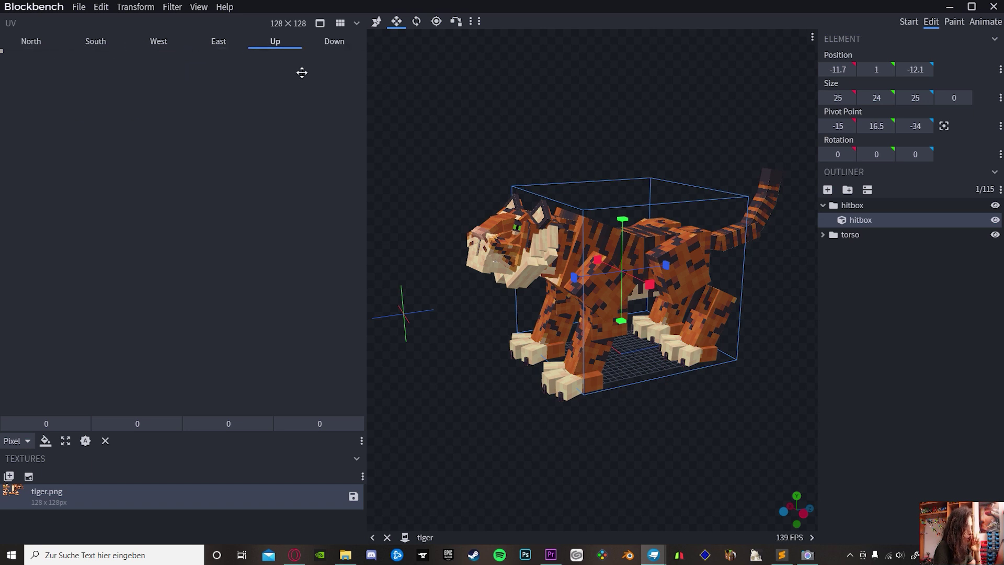
drag(407, 83, 497, 89)
scroll(497, 89, up, 3)
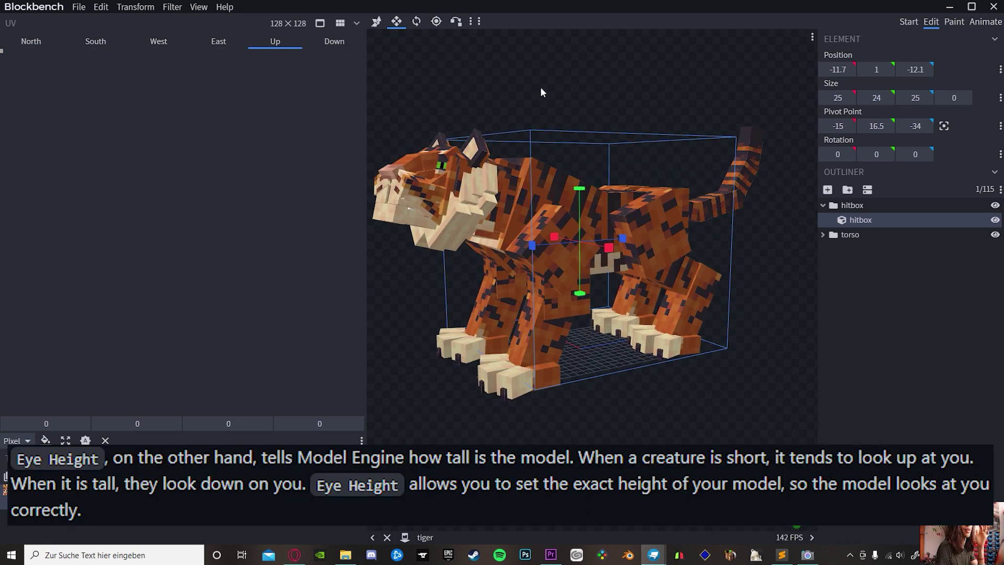
Orbit around the hitbox to confirm its pivot sits at eye level, 0, 19.4, -15.6.
drag(688, 71, 621, 89)
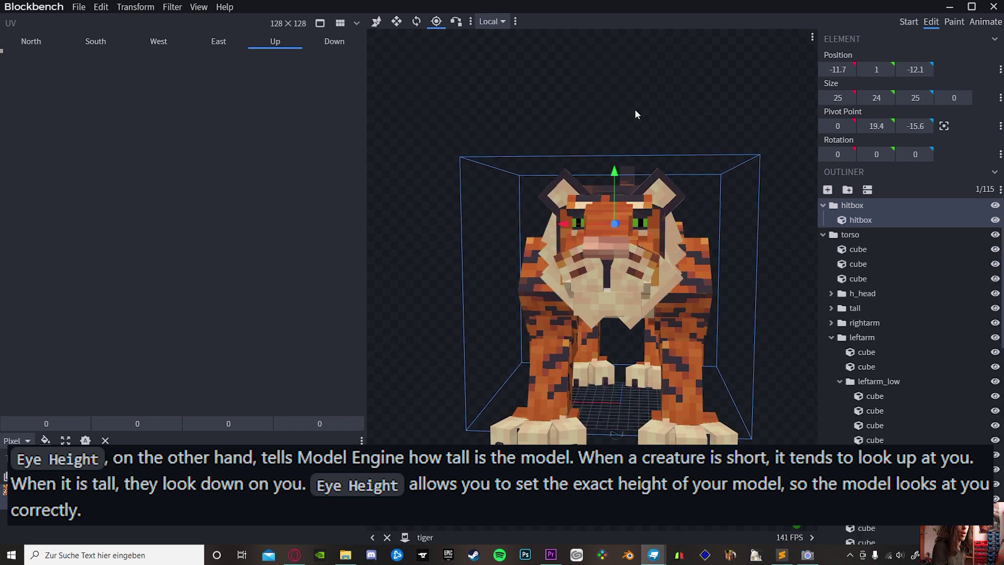
drag(636, 114, 665, 493)
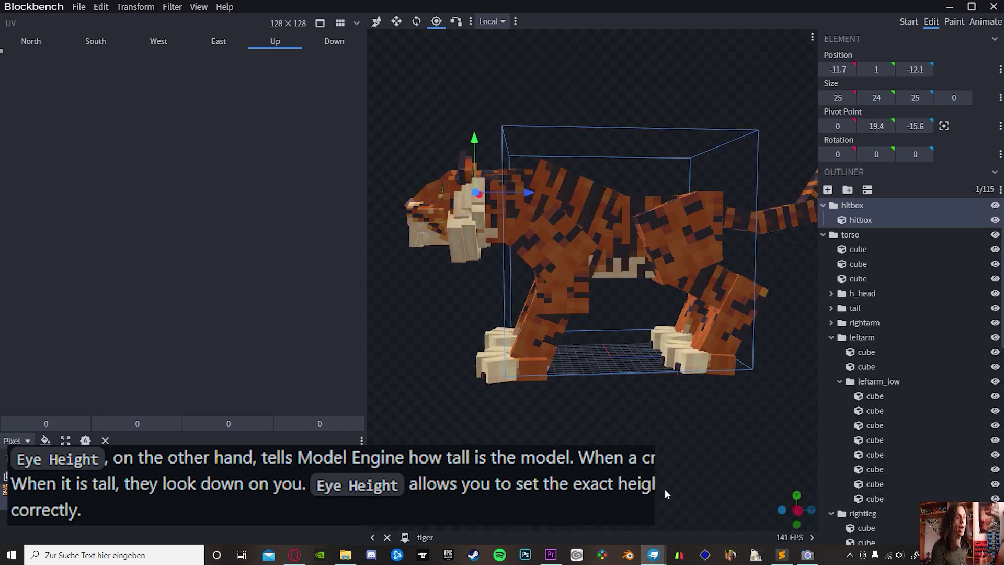